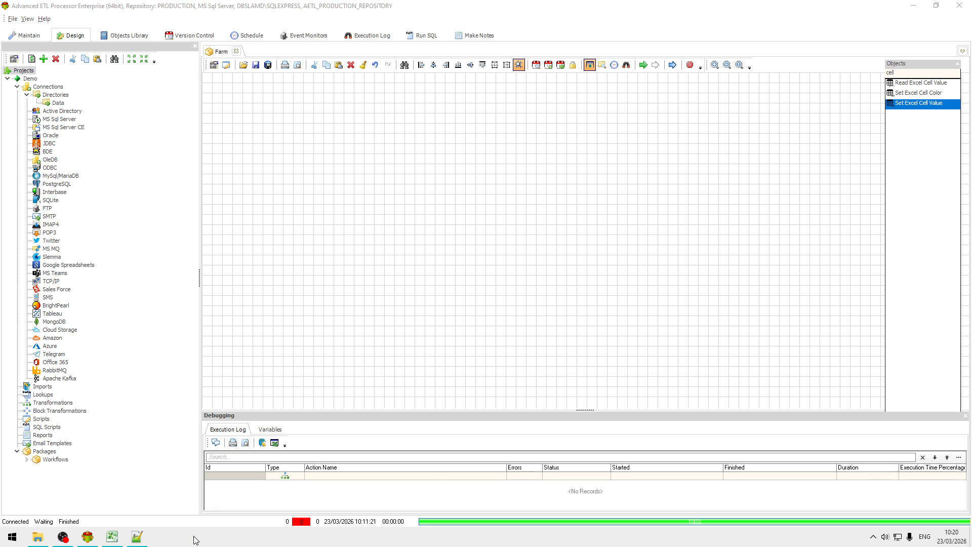
Step: Switch to the Farm.xlsx workbook in Excel and look through its Bananas, Carrots and Potatos sheets
left_click(113, 538)
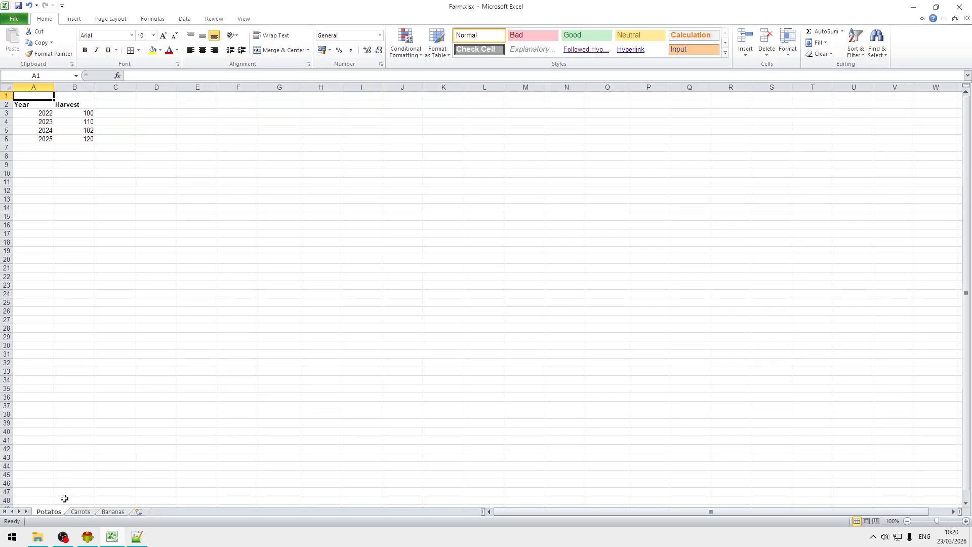
left_click(120, 512)
left_click(81, 512)
left_click(47, 512)
left_click(275, 338)
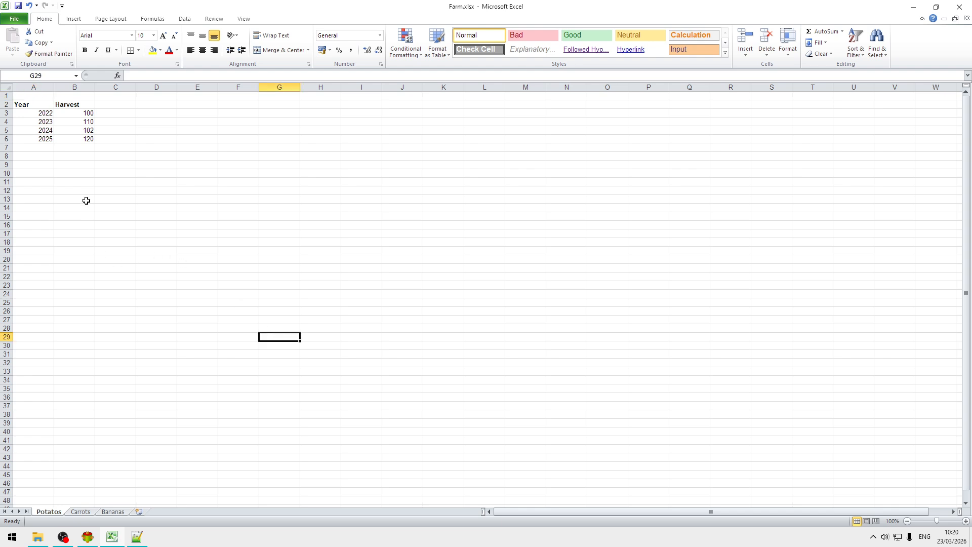
Step: Check cell A1 above the Year header on the Potatos and Carrots sheets, view the Bananas sheet, and close the workbook
left_click(33, 114)
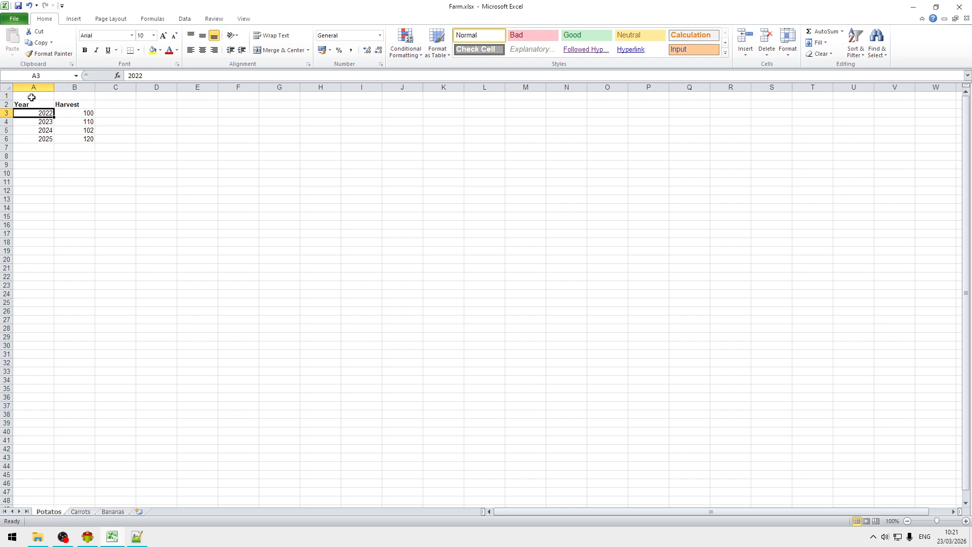
left_click(32, 96)
left_click(34, 105)
left_click(34, 97)
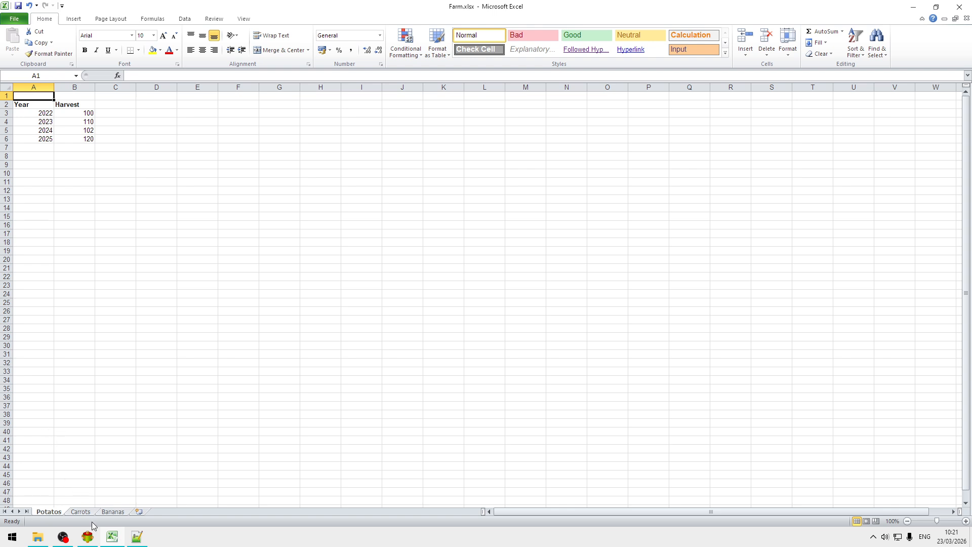
left_click(81, 512)
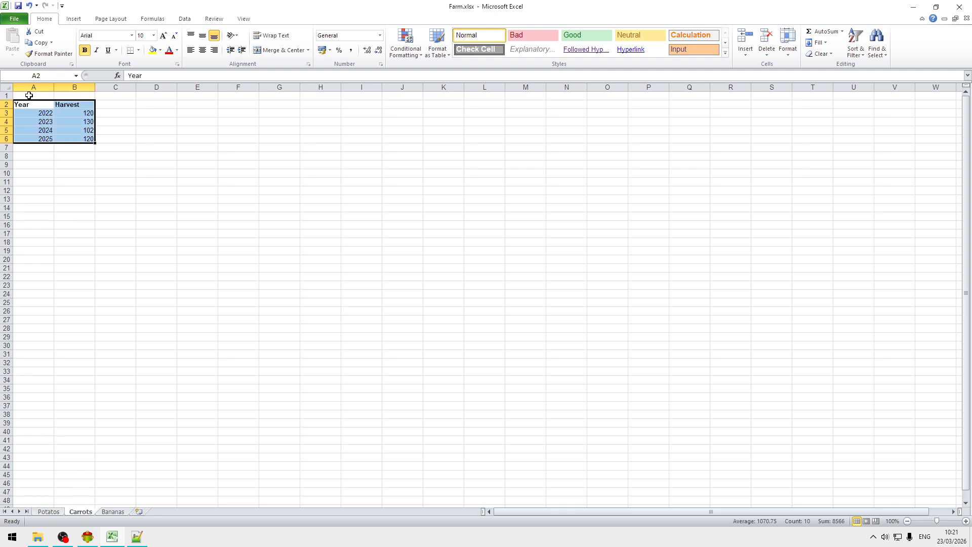
left_click(29, 96)
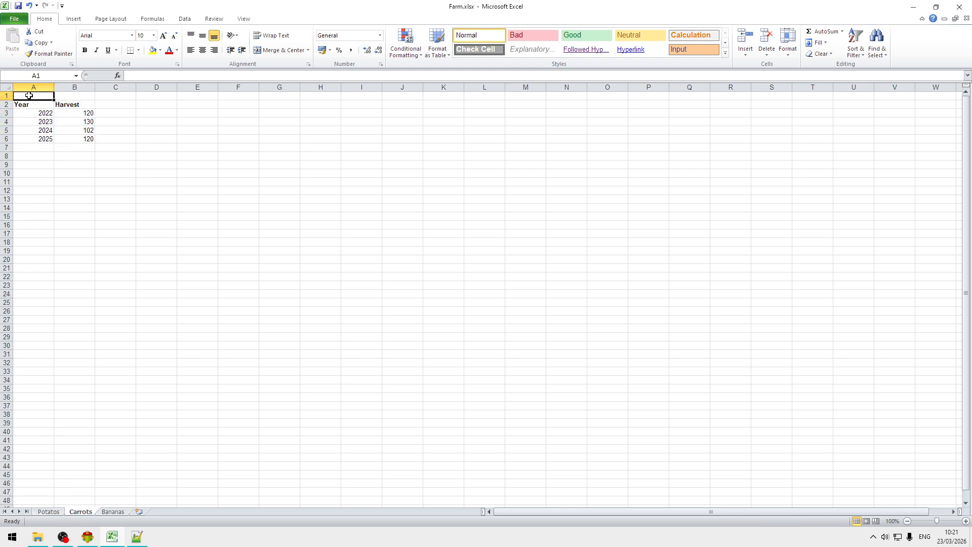
left_click(123, 512)
left_click(51, 513)
left_click(965, 9)
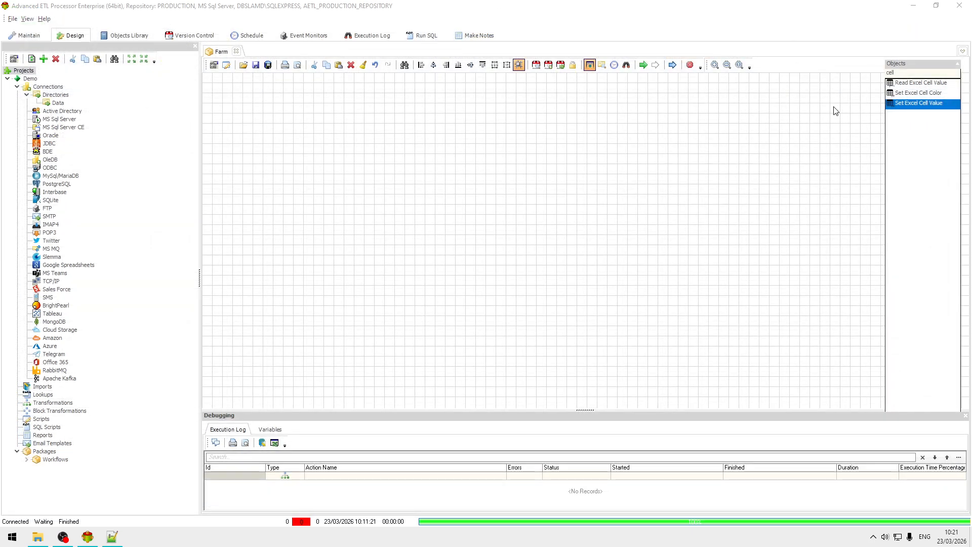
Step: Find the List Sheets object by searching for "list" and place it on the Farm package canvas
left_click(926, 74)
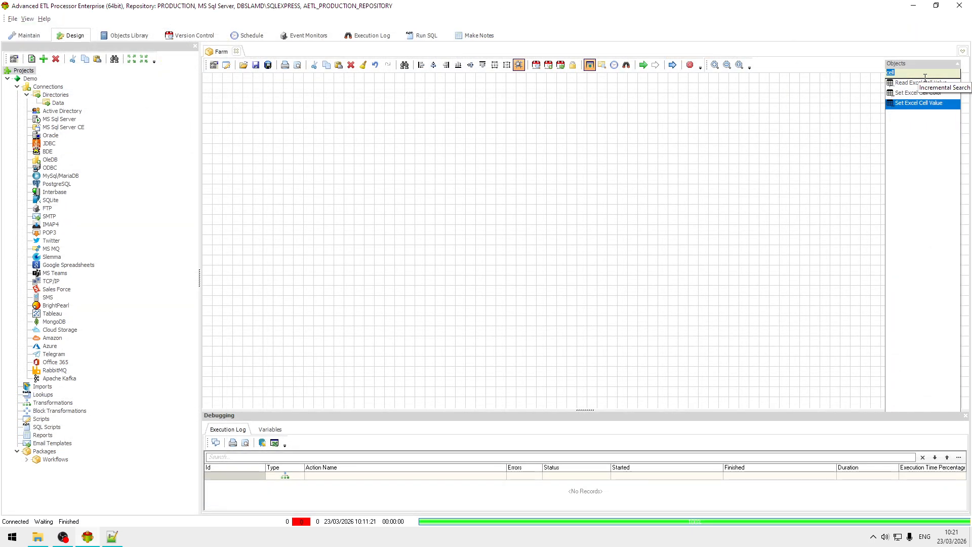
type("list")
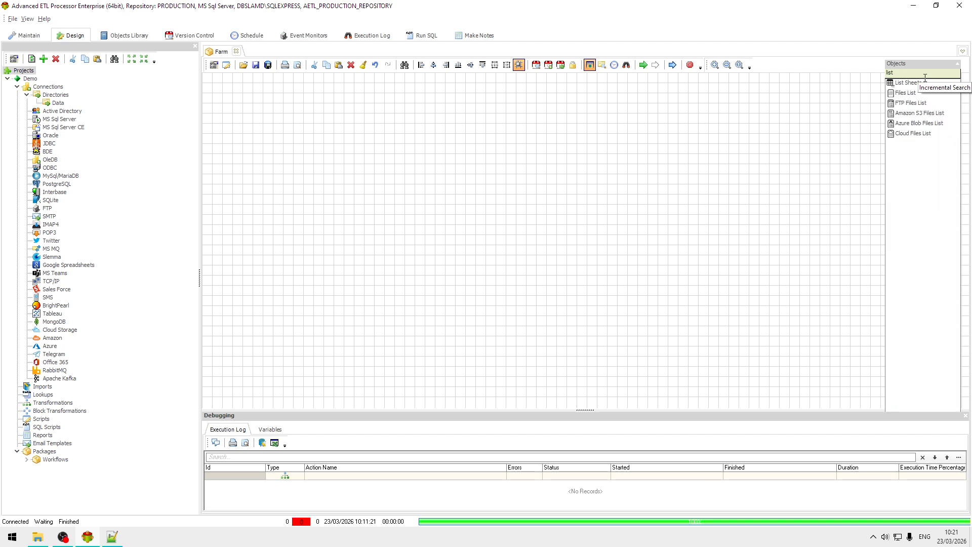
left_click(928, 84)
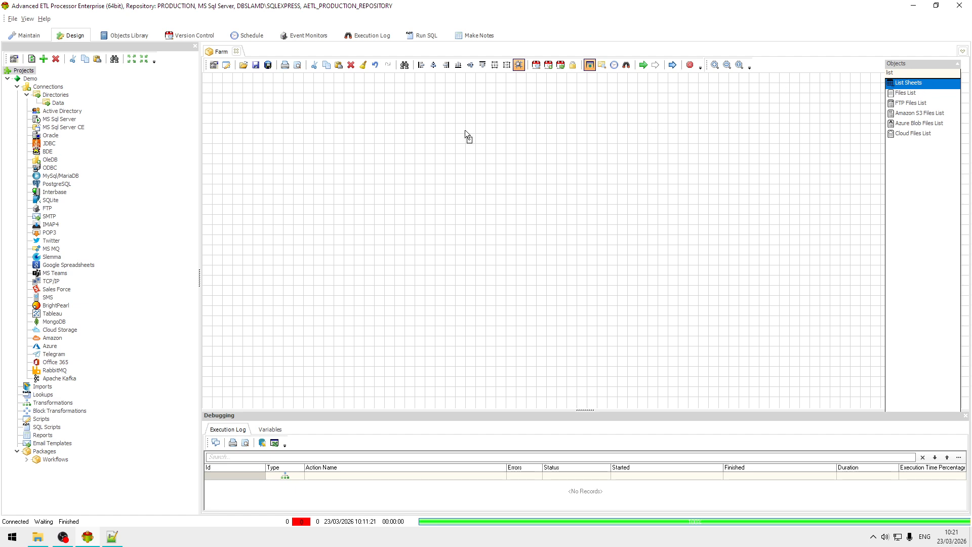
left_click(245, 97)
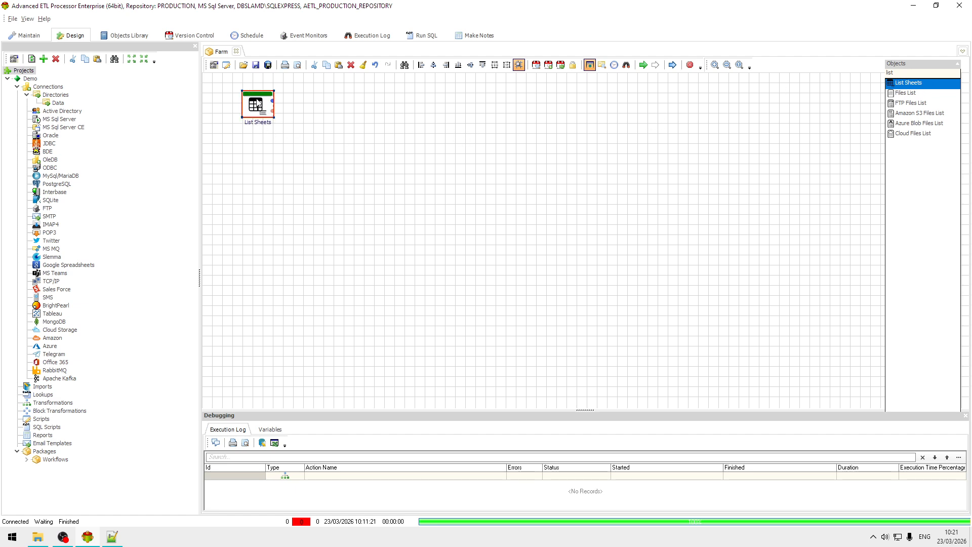
Step: Set the List Sheets action's file to C:\DATA\Farm.xlsx and its export file to C:\DATA\Farm.txt
left_click(426, 177)
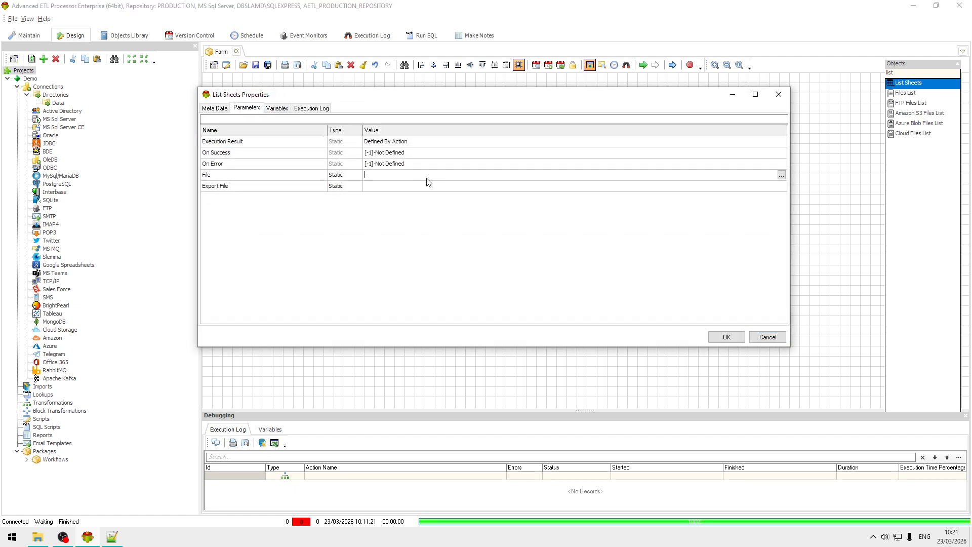
left_click(781, 176)
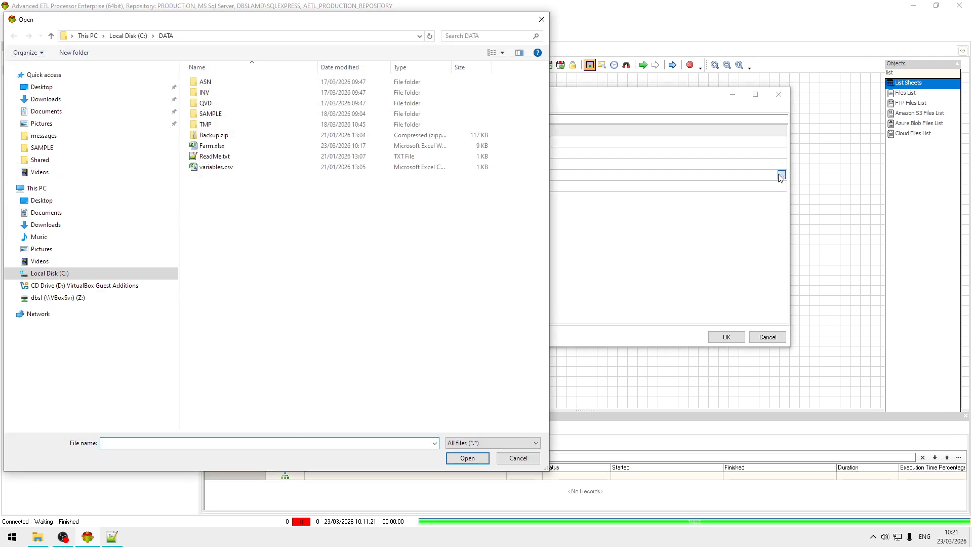
left_click(215, 146)
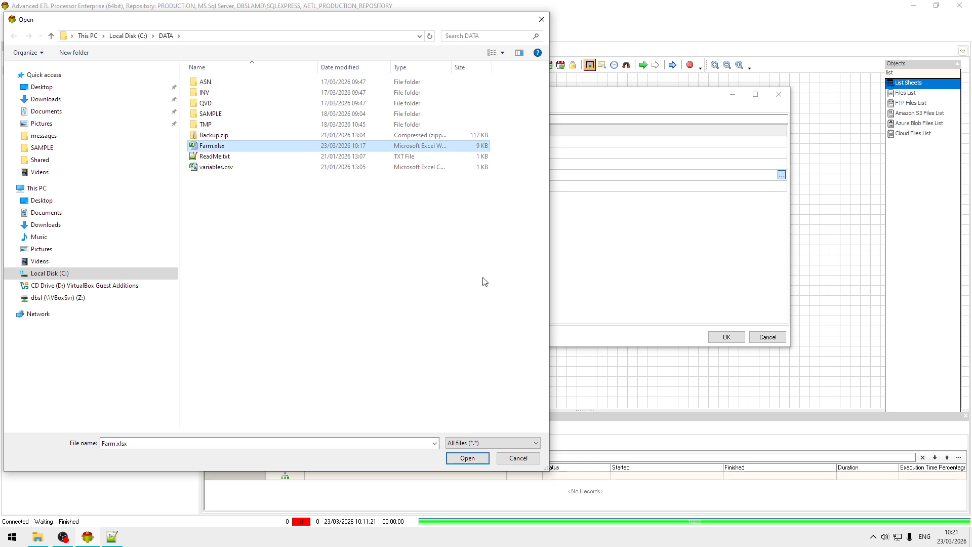
left_click(468, 459)
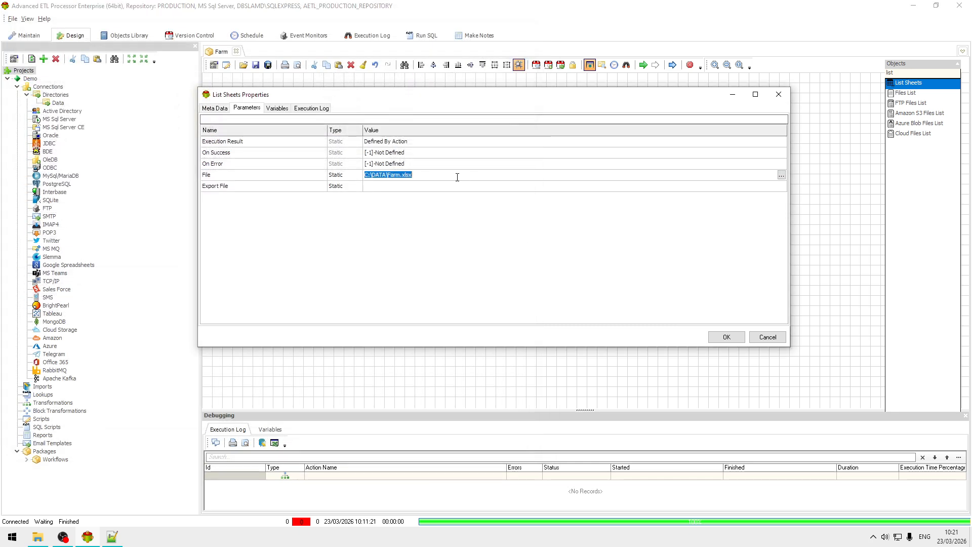
left_click(404, 186)
type("C:\\DATA\\Farm.xlsx")
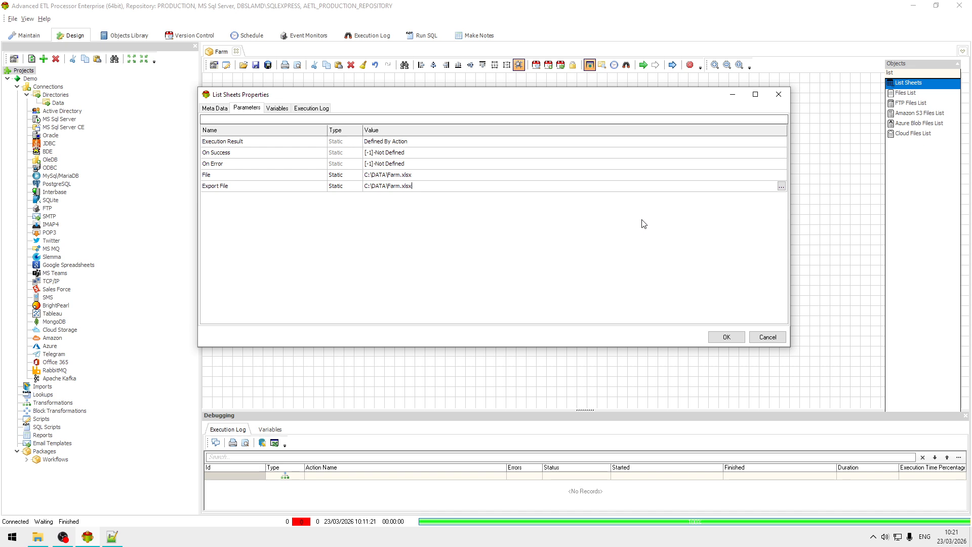
key("BackSpace")
type("txt")
left_click(723, 338)
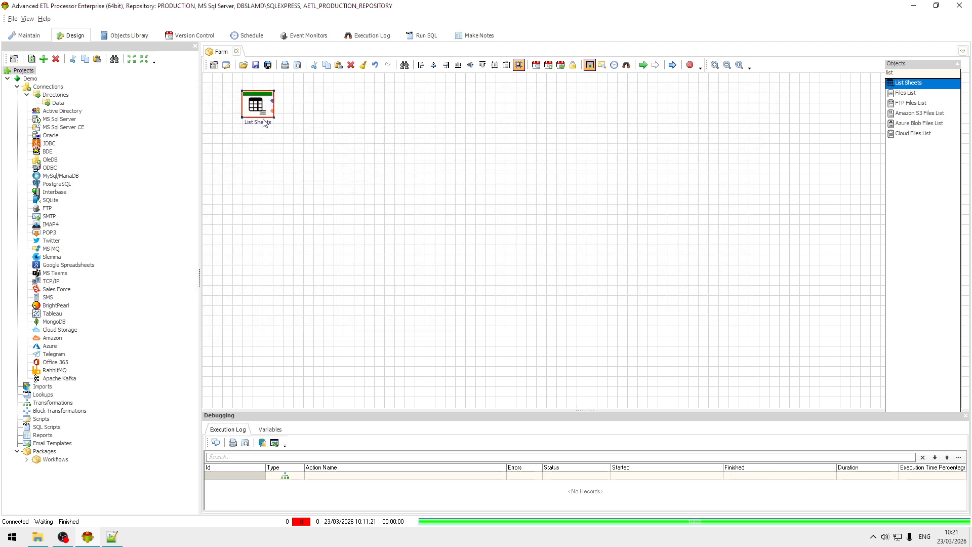
Step: Reposition the List Sheets object near the canvas's upper-left corner and execute only that object
left_click_drag(264, 109, 255, 101)
right_click(254, 99)
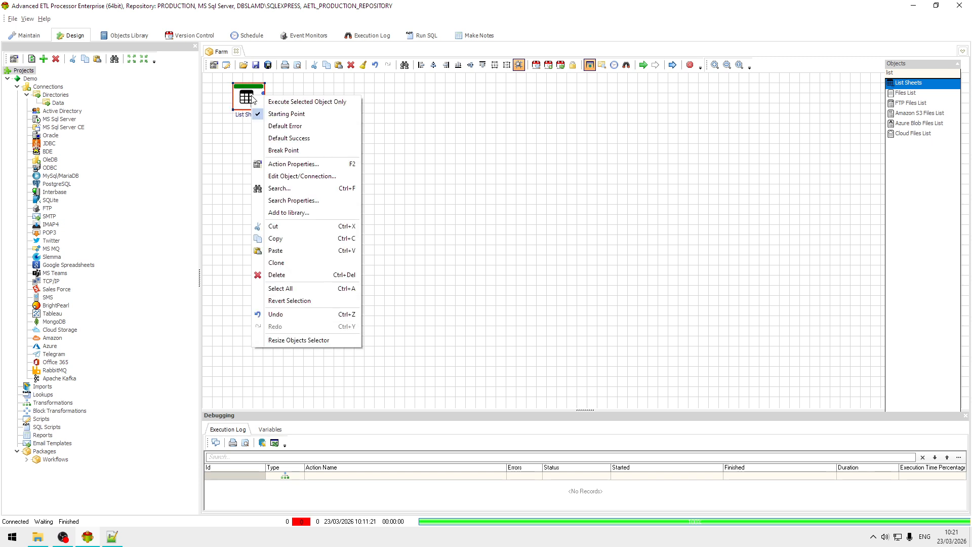
left_click(286, 101)
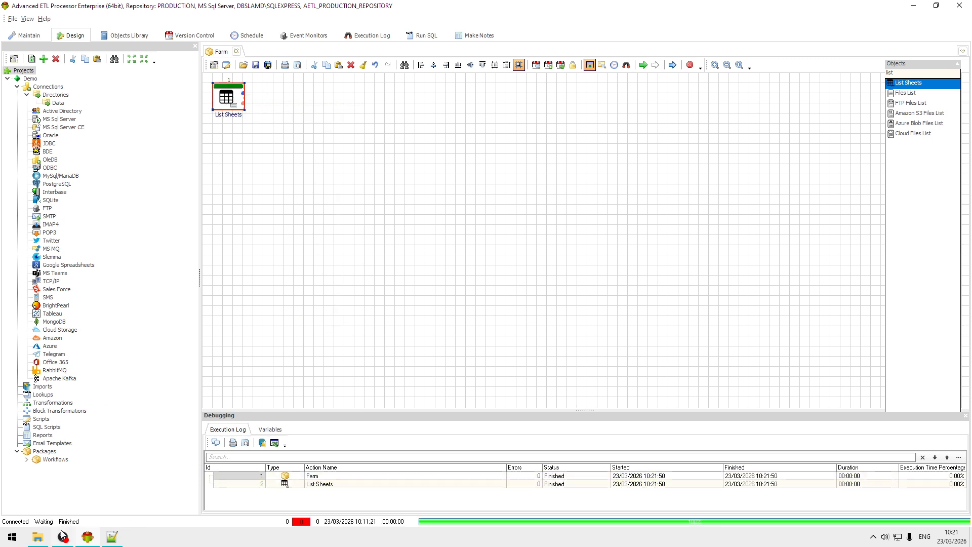
Step: Open Farm.txt from the C:\DATA folder and examine the exported list of sheet names
left_click(43, 541)
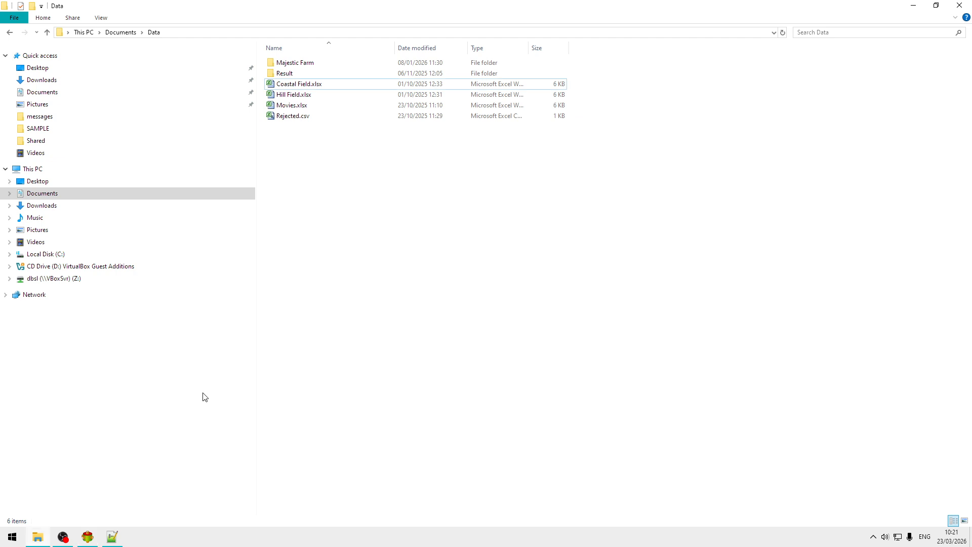
left_click(64, 258)
double_click(297, 63)
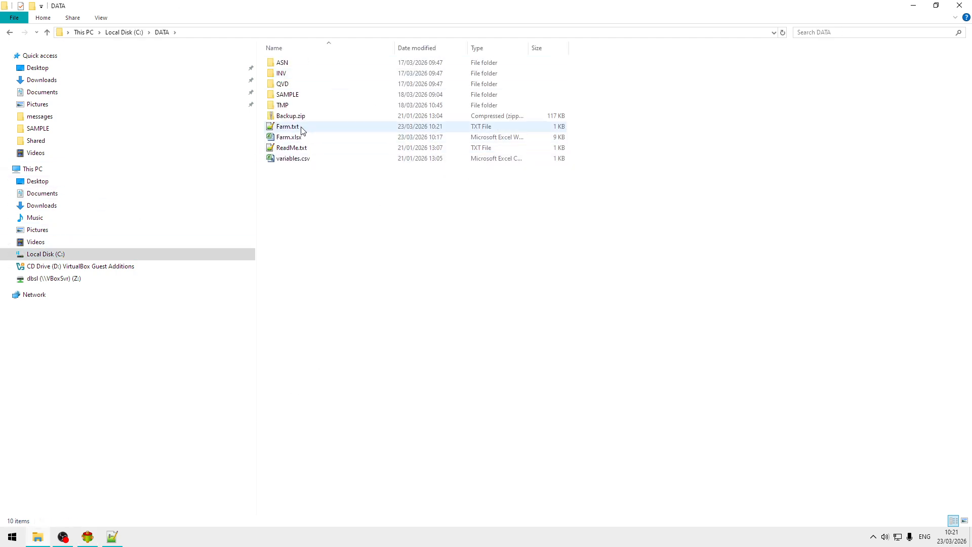
double_click(287, 126)
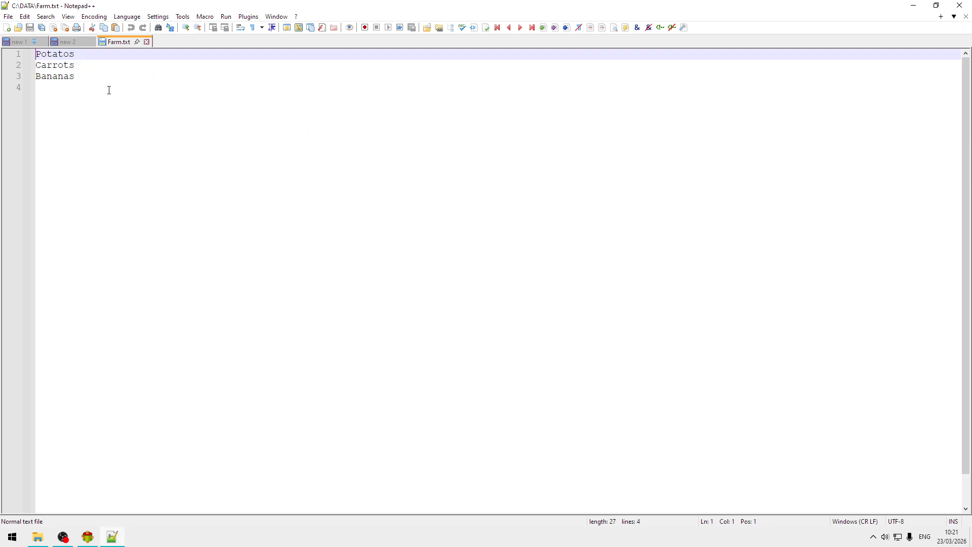
left_click_drag(109, 90, 25, 51)
left_click_drag(98, 80, 14, 52)
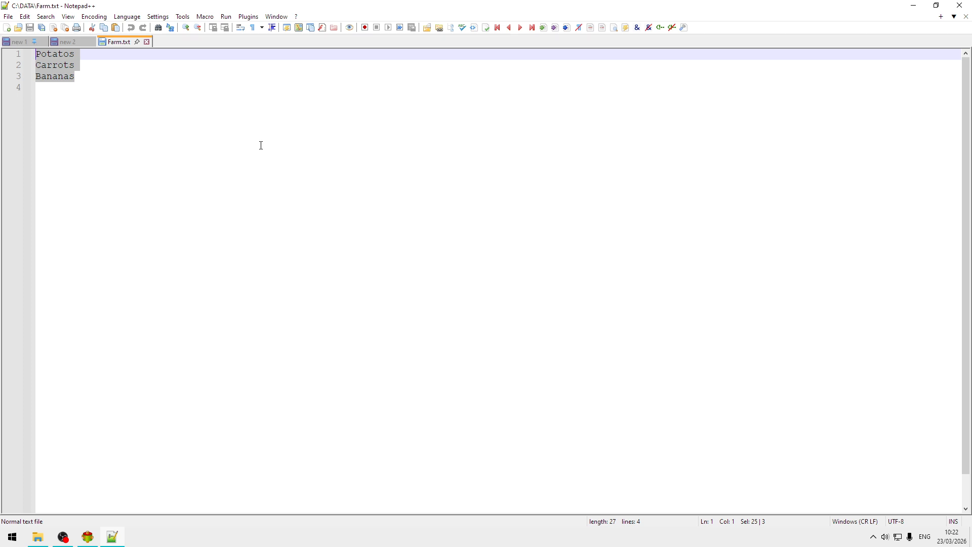
Step: Return to the C:\DATA folder in File Explorer and duplicate Farm.txt there
left_click(38, 538)
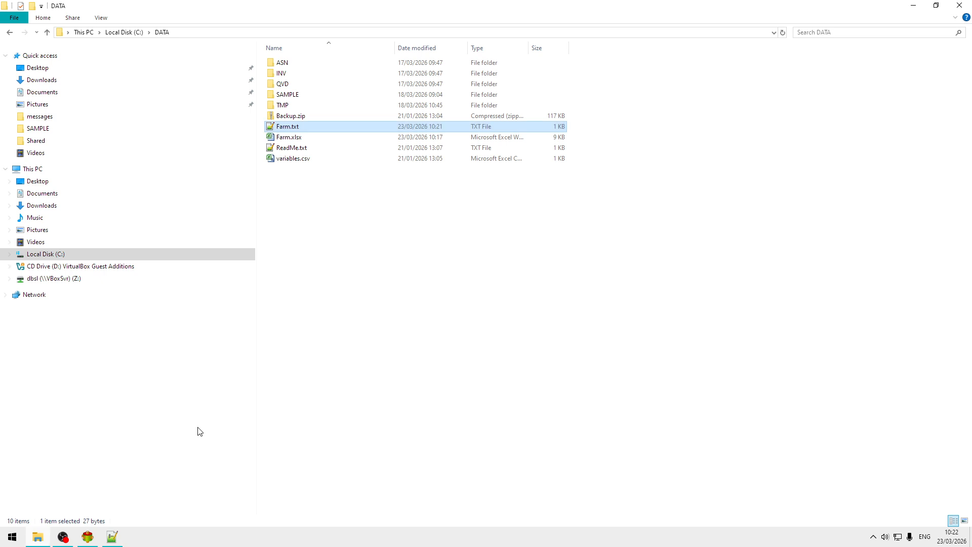
left_click(300, 137)
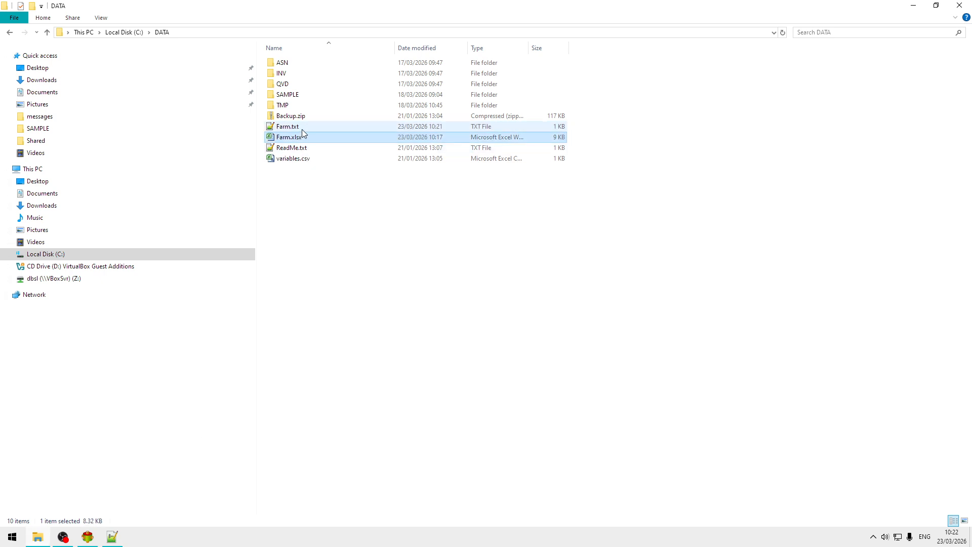
left_click(302, 129)
key("ctrl+c")
key("ctrl+v")
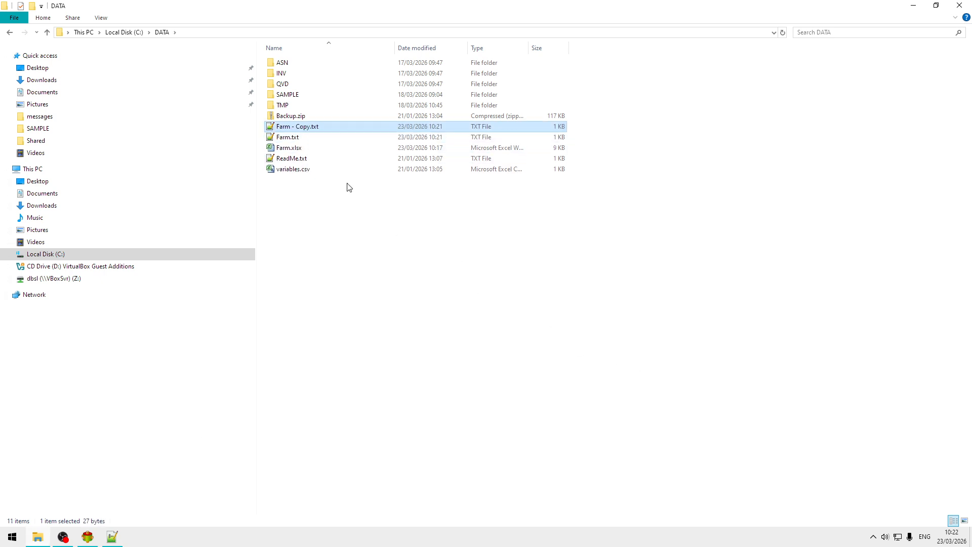
Step: Rename the copy of Farm.txt as Header.txt
left_click(306, 126)
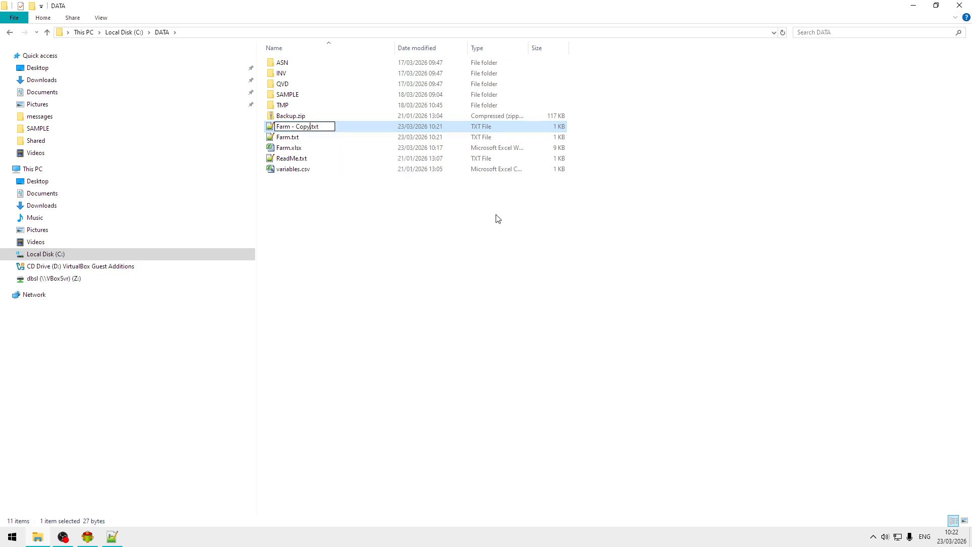
key("BackSpace")
key("BackSpace")
key("BackSpace")
key("BackSpace")
key("BackSpace")
key("BackSpace")
key("BackSpace")
key("BackSpace")
key("BackSpace")
key("BackSpace")
key("BackSpace")
type("Hear")
type("der")
left_click(302, 210)
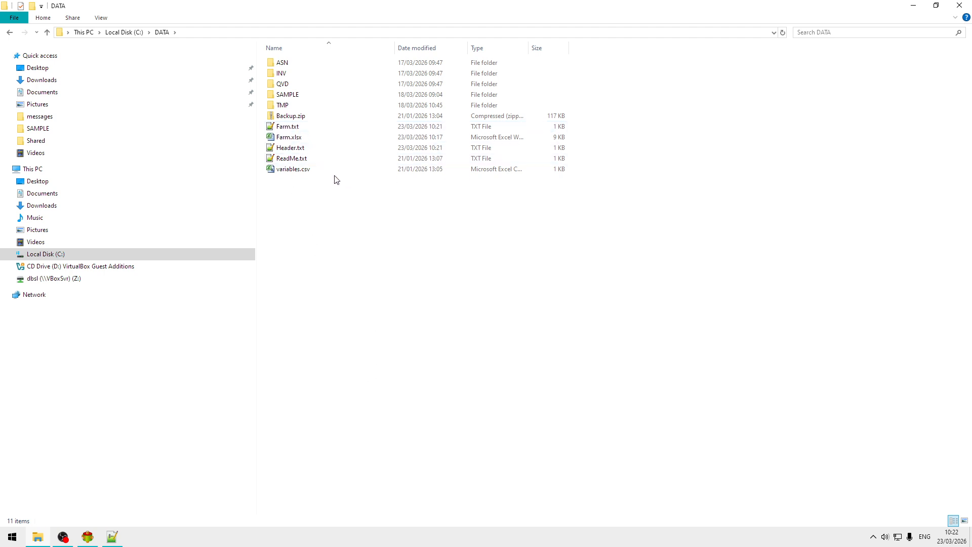
Step: Open Header.txt, replace its entire content with the single line SHEET, and save the file
double_click(290, 148)
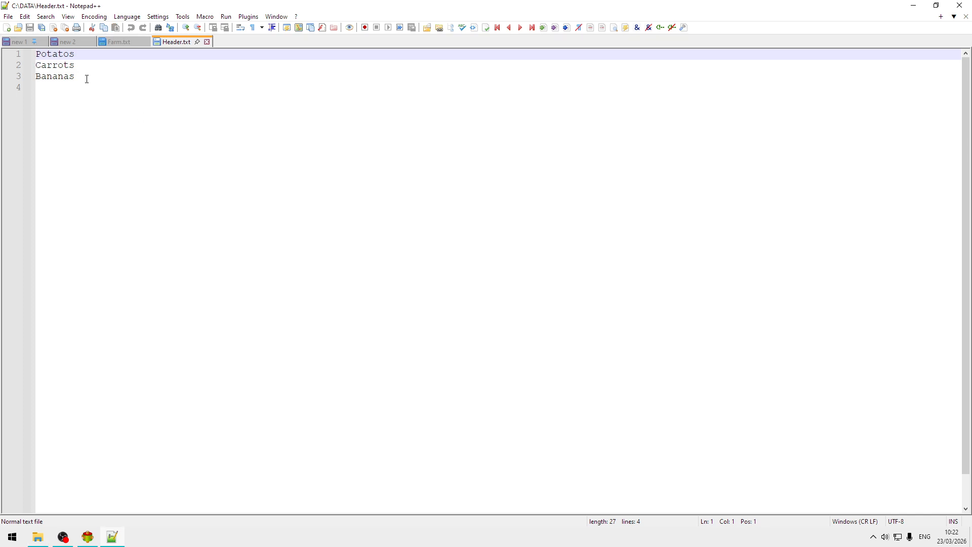
key("ctrl+a")
type("Head")
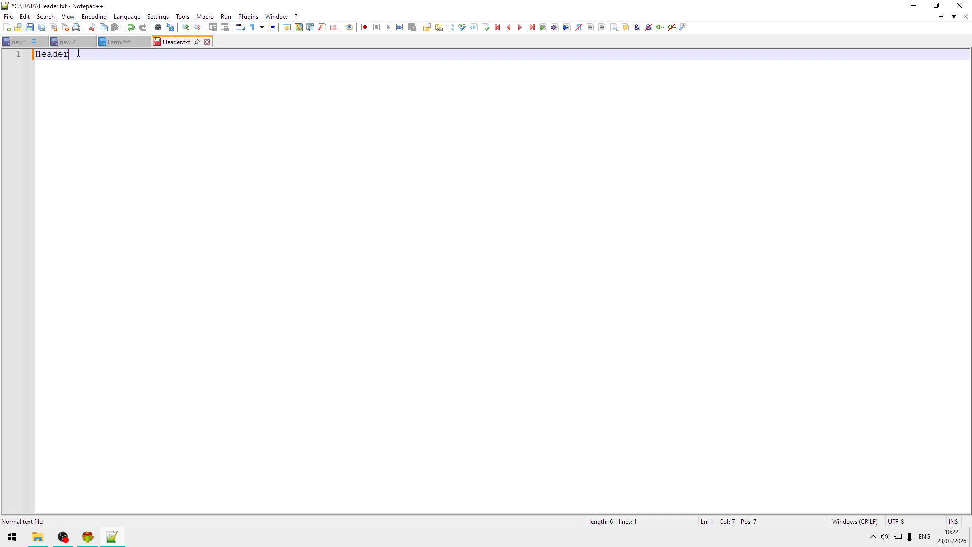
left_click_drag(78, 53, 43, 58)
key("BackSpace")
type("EET")
left_click(30, 28)
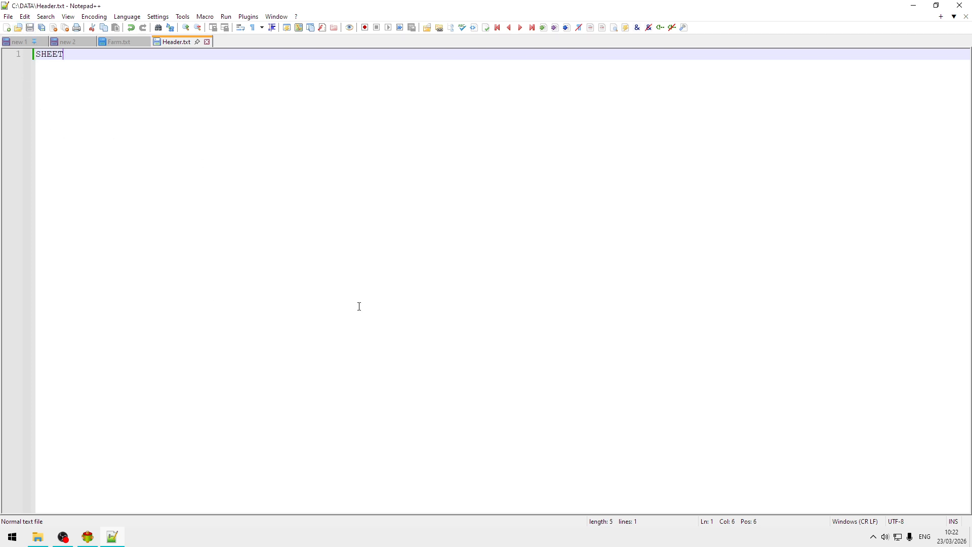
Step: Switch back to Advanced ETL Processor, search the objects for "merg", and place a Merge File(s) object beside List Sheets
left_click(88, 537)
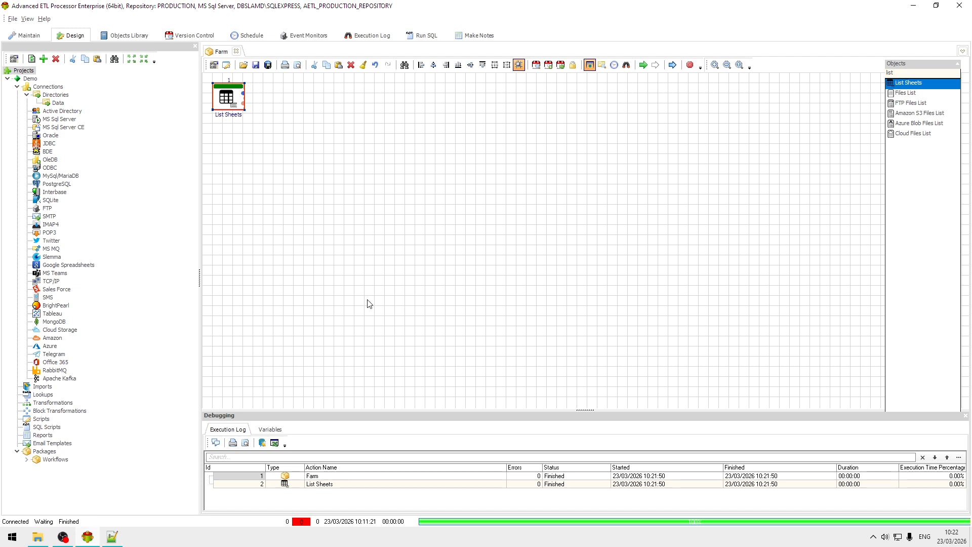
double_click(914, 72)
type("me")
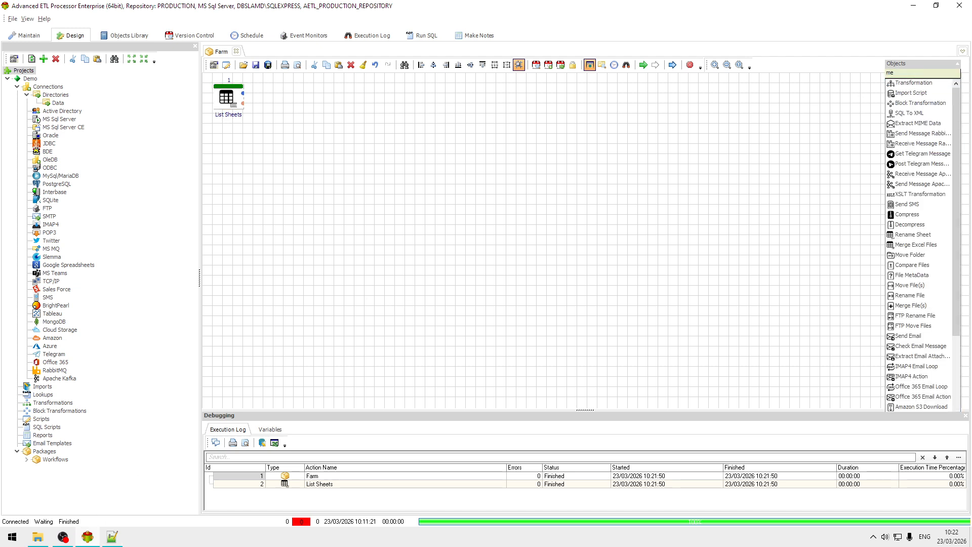
type("rg")
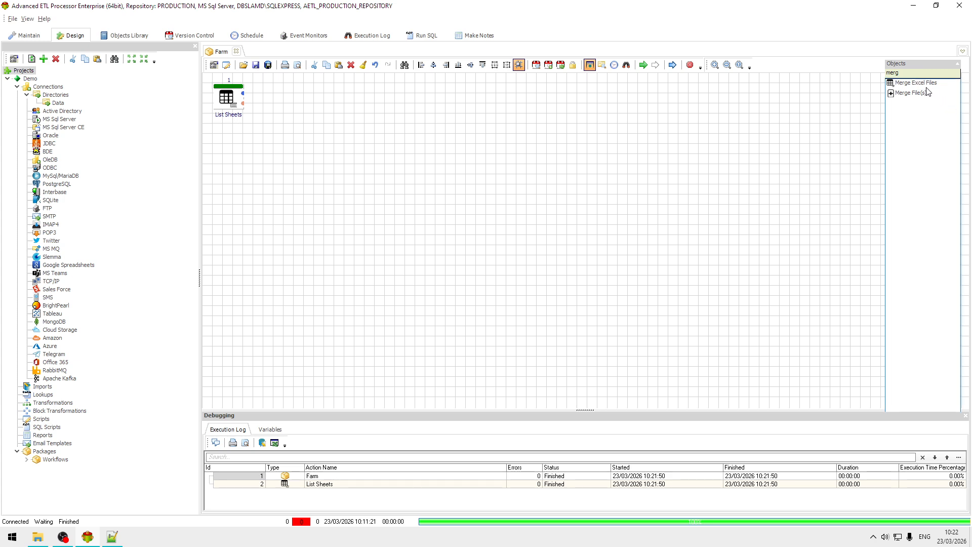
left_click_drag(911, 95, 566, 145)
left_click_drag(291, 84, 292, 85)
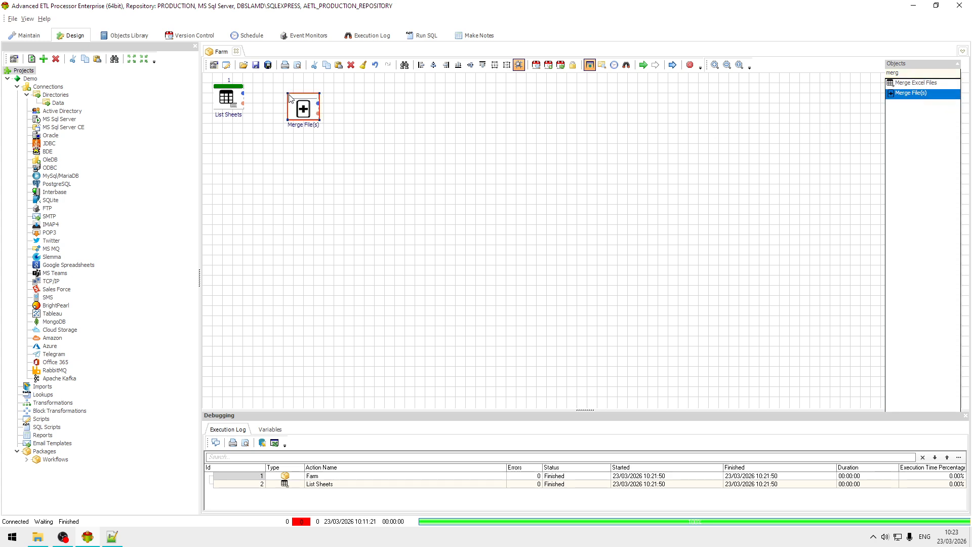
Step: Open the properties of the Merge File(s) object and choose C:\DATA\Header.txt as its source file
double_click(306, 107)
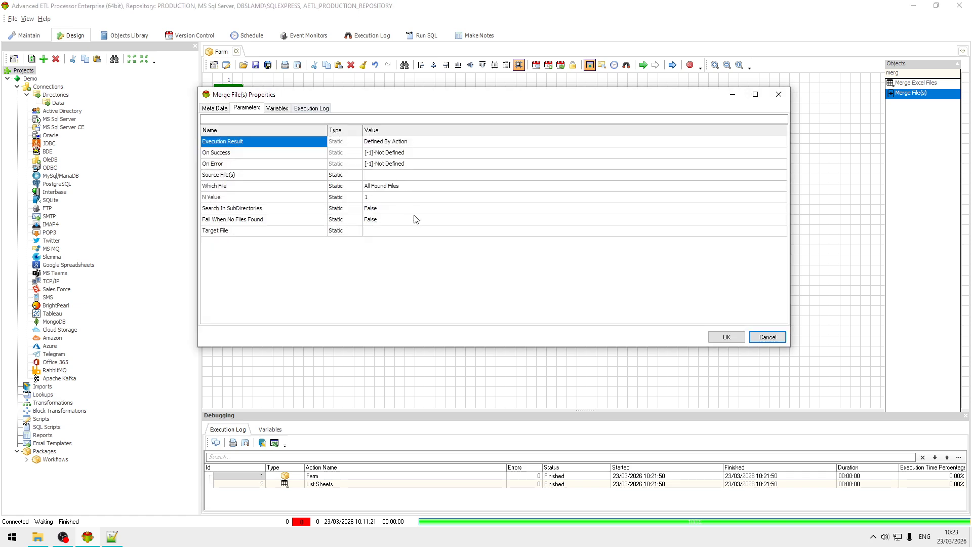
left_click(420, 176)
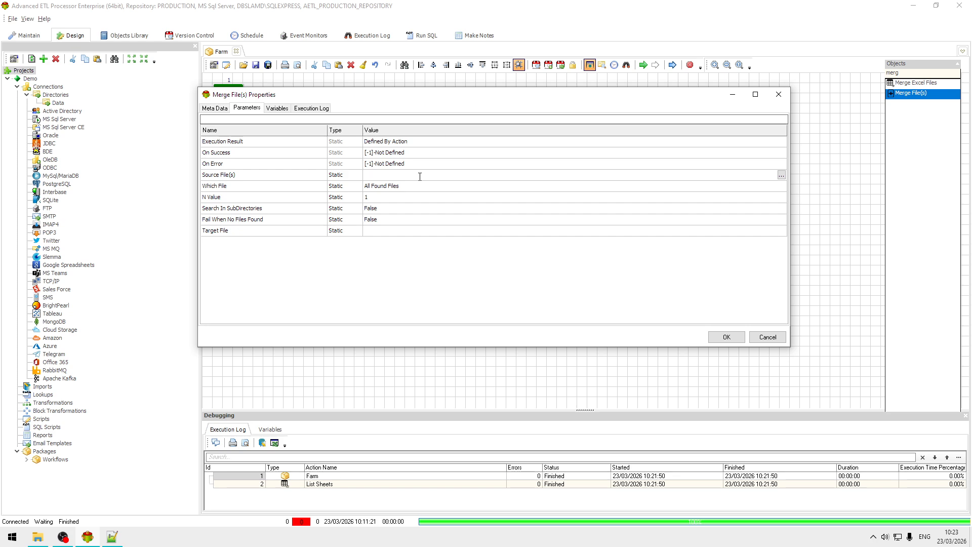
left_click(781, 175)
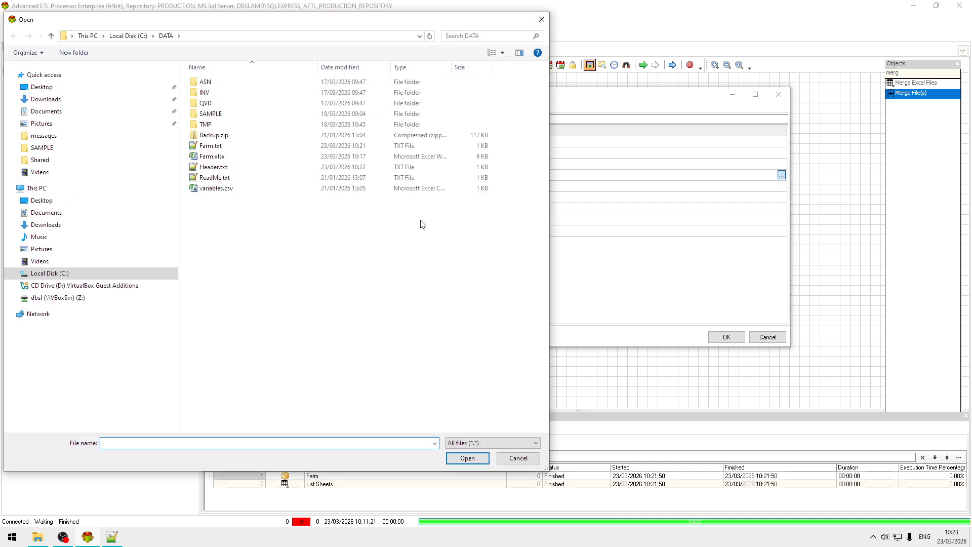
left_click(209, 147)
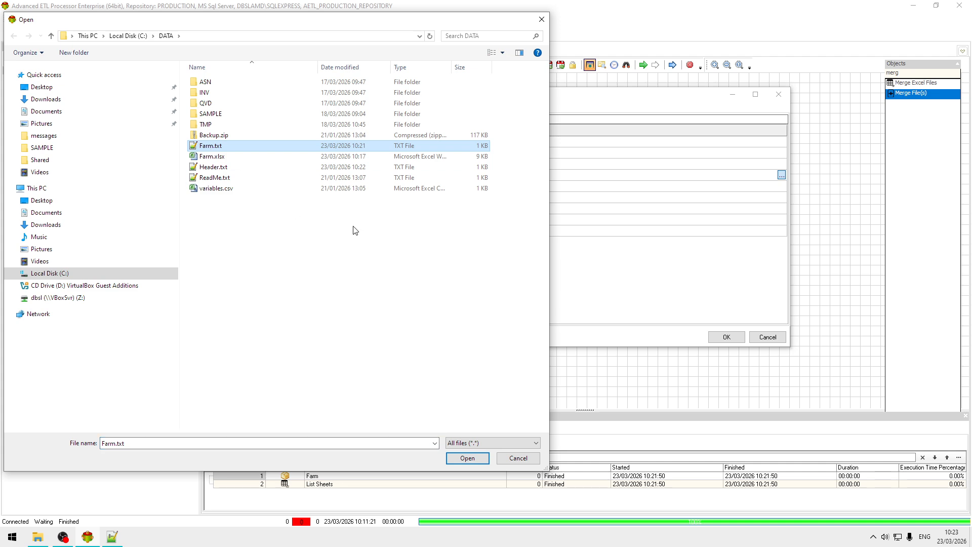
left_click(213, 167)
left_click(476, 458)
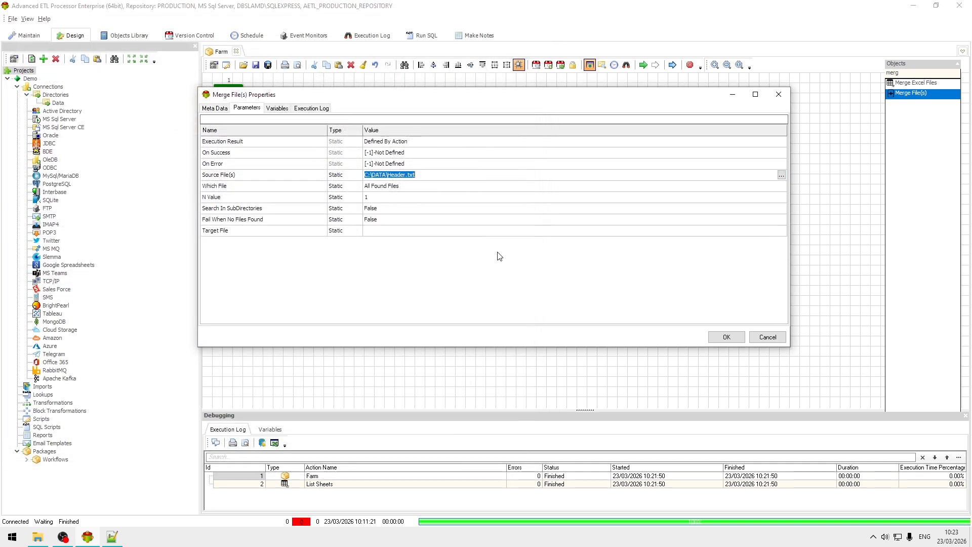
Step: Choose C:\DATA\Farm.txt as the target file of Merge File(s) and accept the properties
left_click(782, 230)
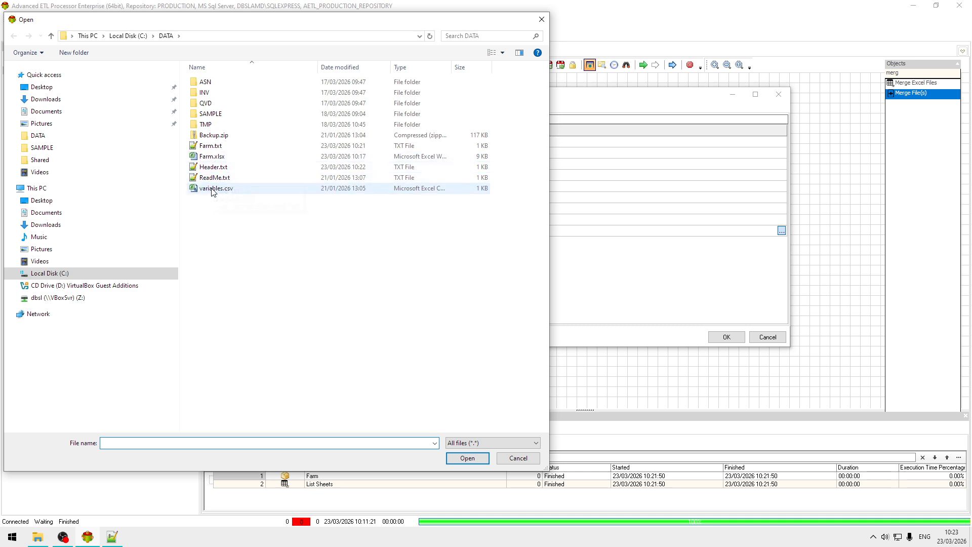
left_click(213, 146)
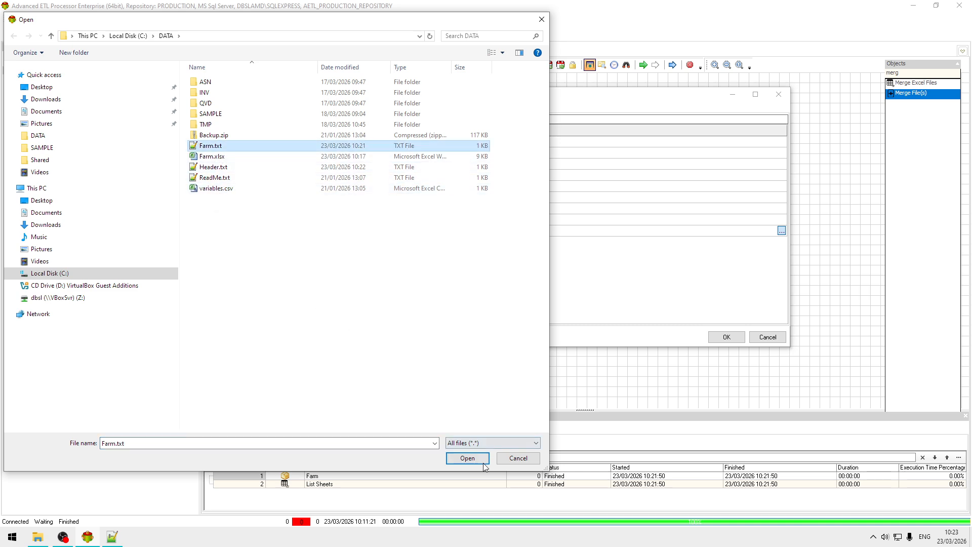
left_click(468, 459)
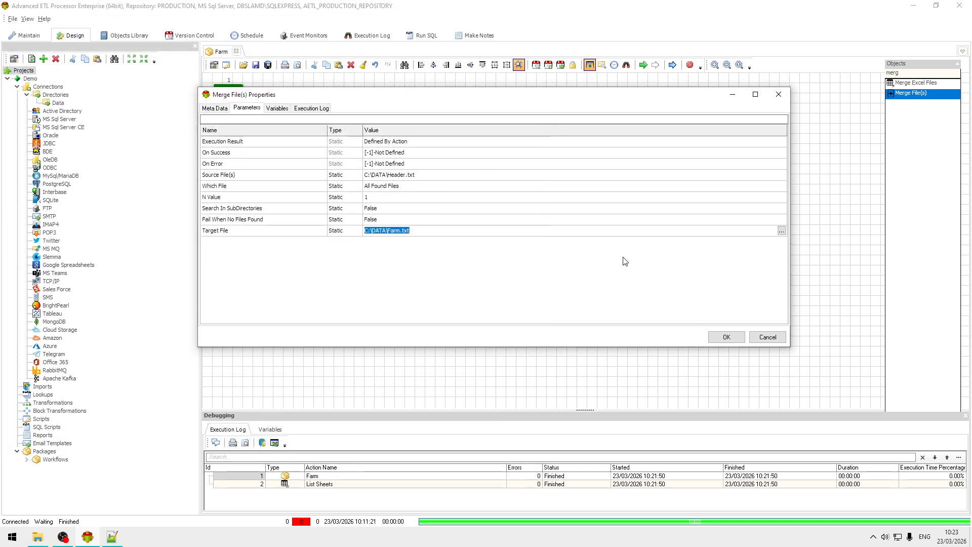
left_click(727, 338)
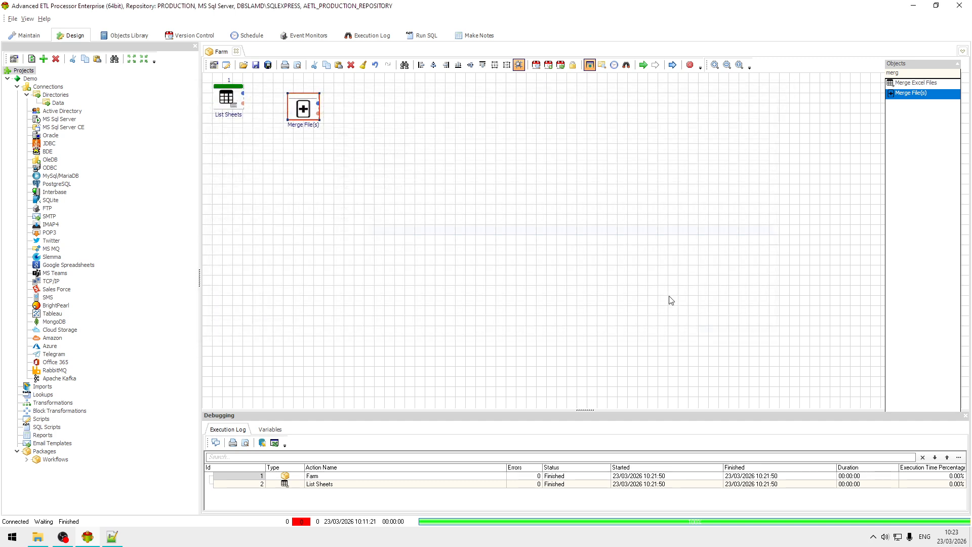
Step: Execute only the Merge File(s) object, then open Farm.txt from C:\DATA and reload it in Notepad++ to check the merge order
right_click(303, 109)
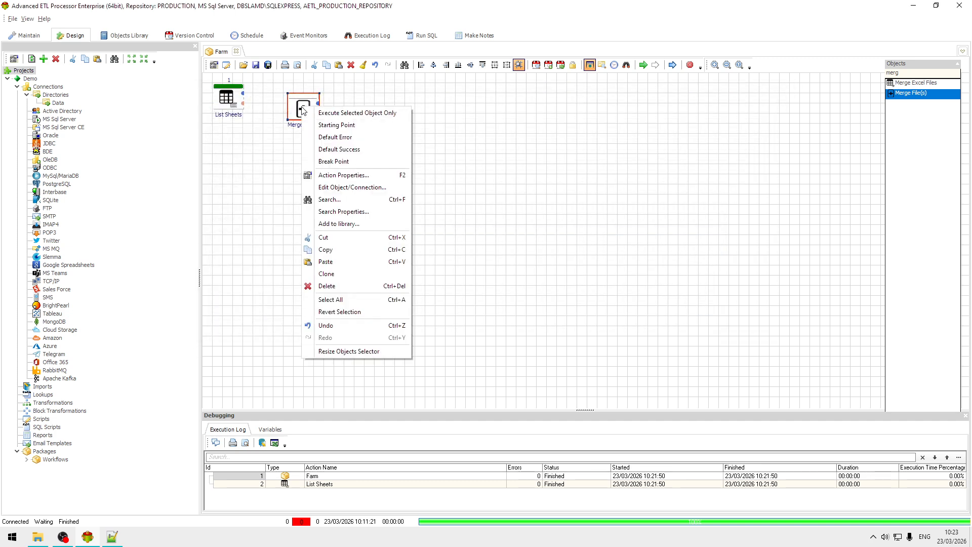
left_click(330, 110)
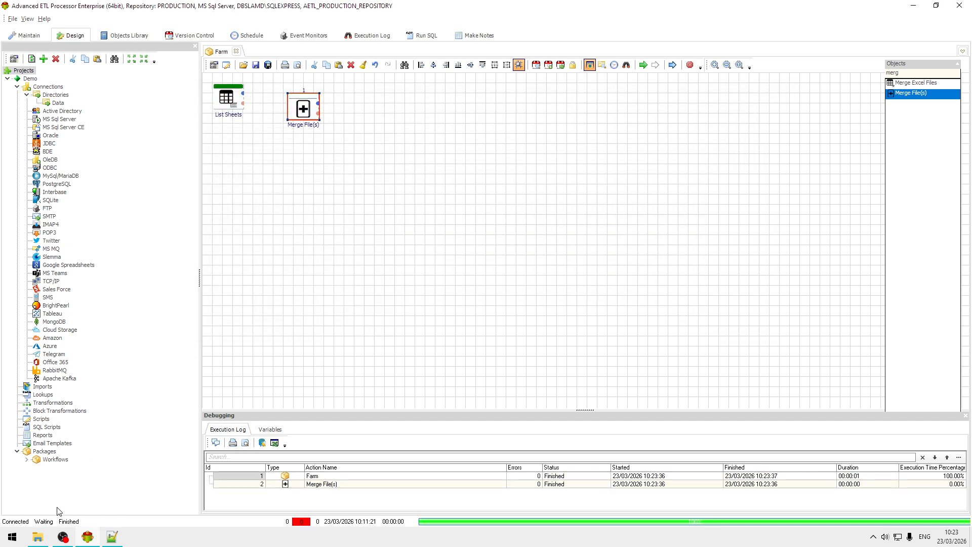
left_click(43, 536)
left_click(383, 303)
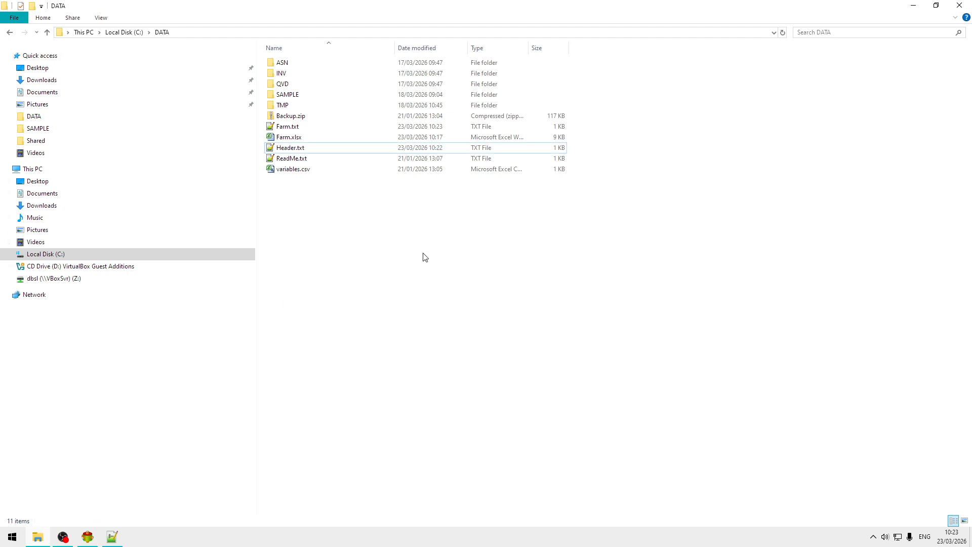
double_click(300, 126)
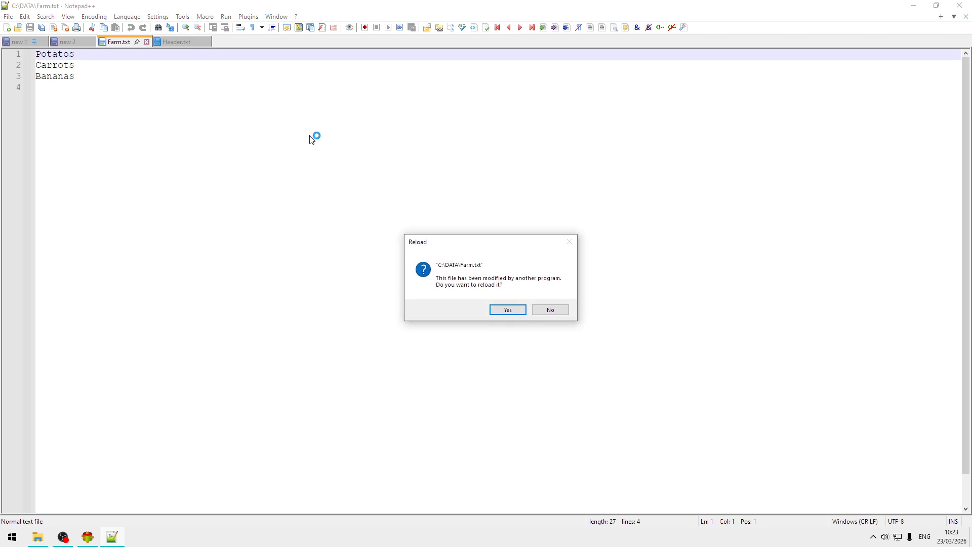
left_click(514, 309)
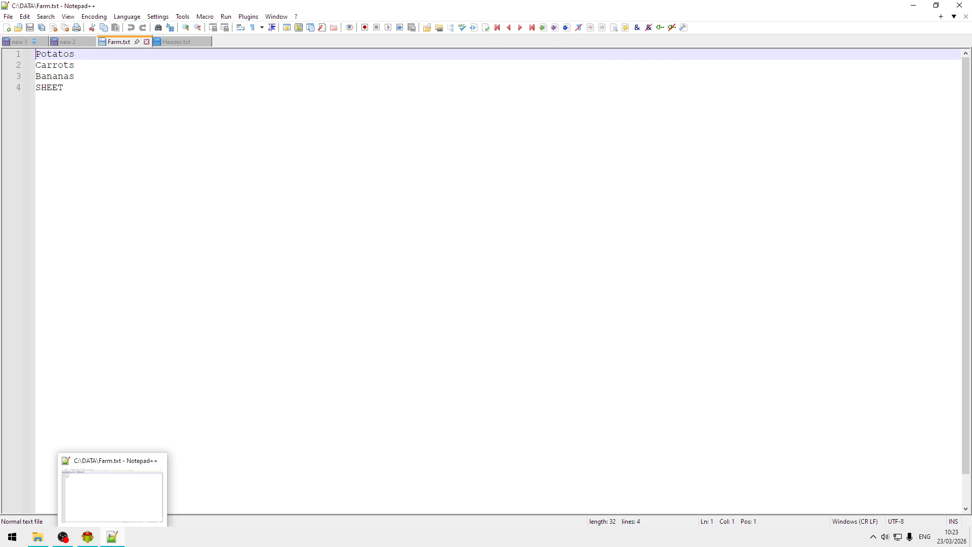
left_click(112, 537)
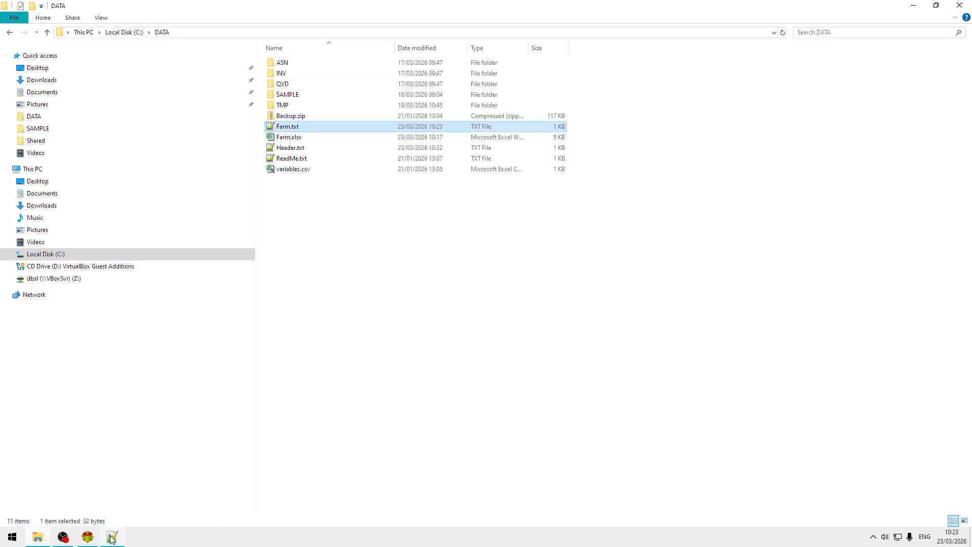
Step: Switch back to Advanced ETL Processor and set the target file of Merge File(s) to C:\DATA\Header.txt, copied from its source path
left_click(87, 538)
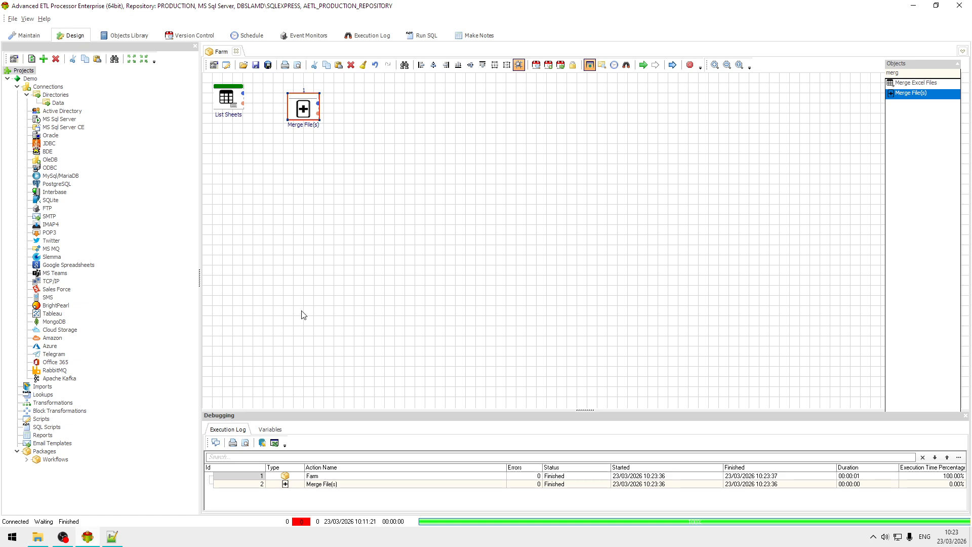
double_click(306, 108)
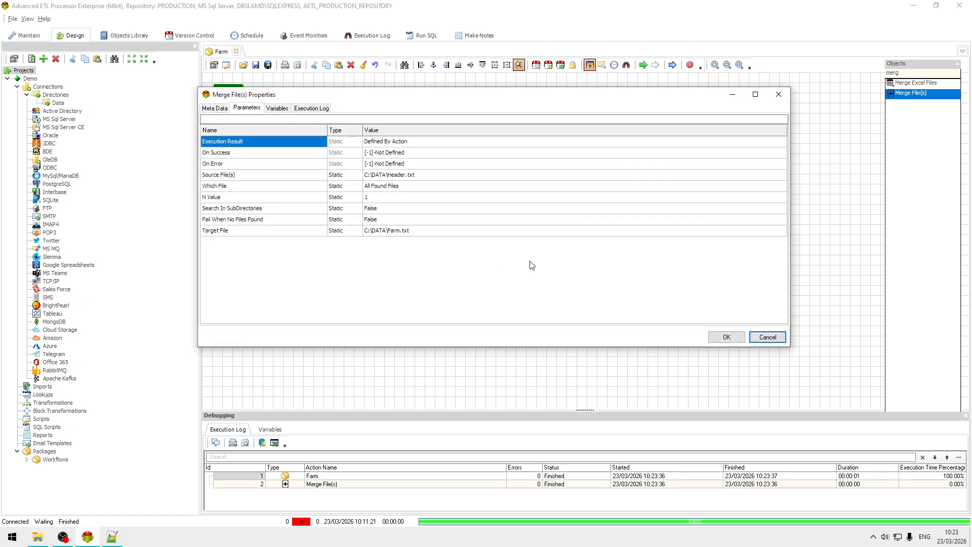
left_click(445, 174)
key("ctrl+c")
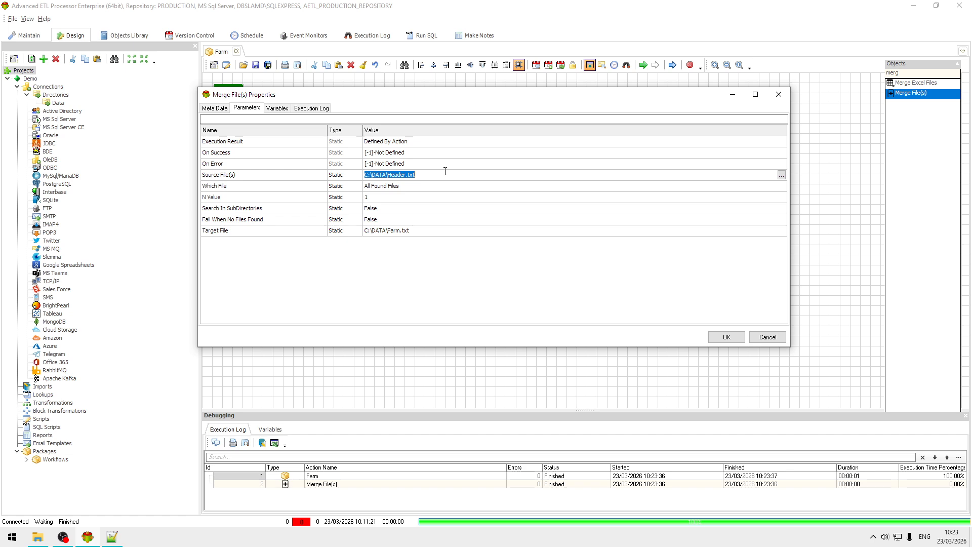
left_click(430, 233)
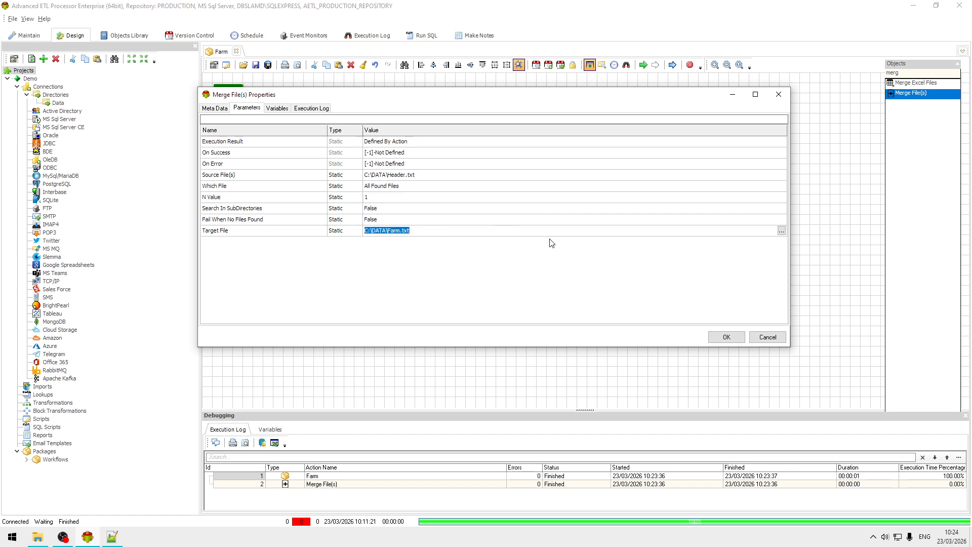
key("ctrl+v")
Step: Change the source file of Merge File(s) to C:\DATA\Farm.txt and accept the properties
left_click(430, 169)
left_click(433, 179)
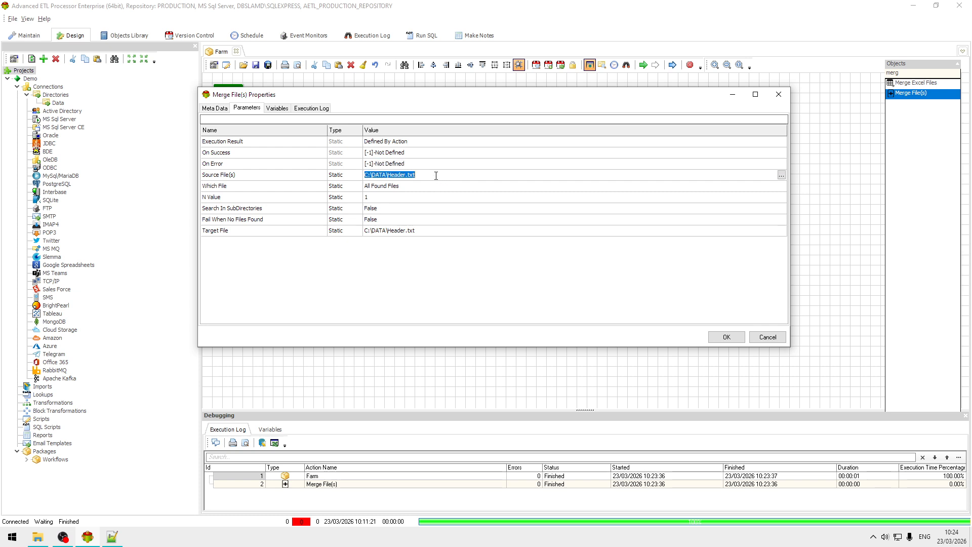
left_click(435, 176)
key("BackSpace")
key("BackSpace")
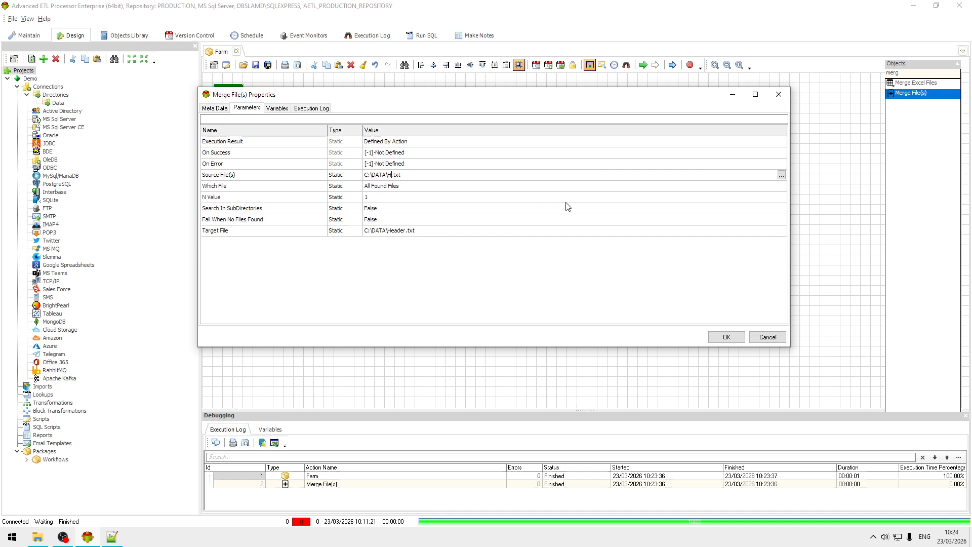
type("Farm")
left_click(733, 338)
Step: Connect the blue output of List Sheets to Merge File(s), keep the two objects side by side, and run the whole Farm package
left_click(541, 288)
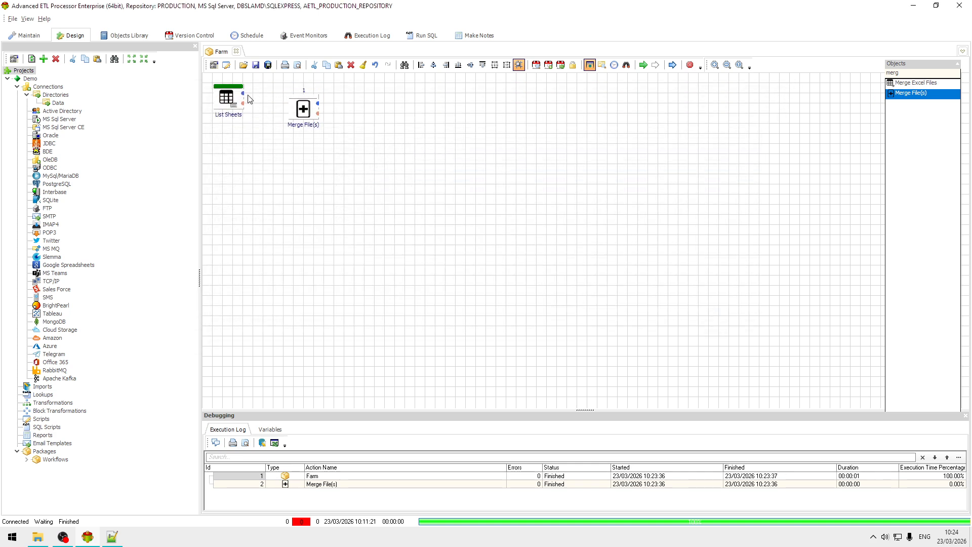
left_click_drag(245, 96, 288, 100)
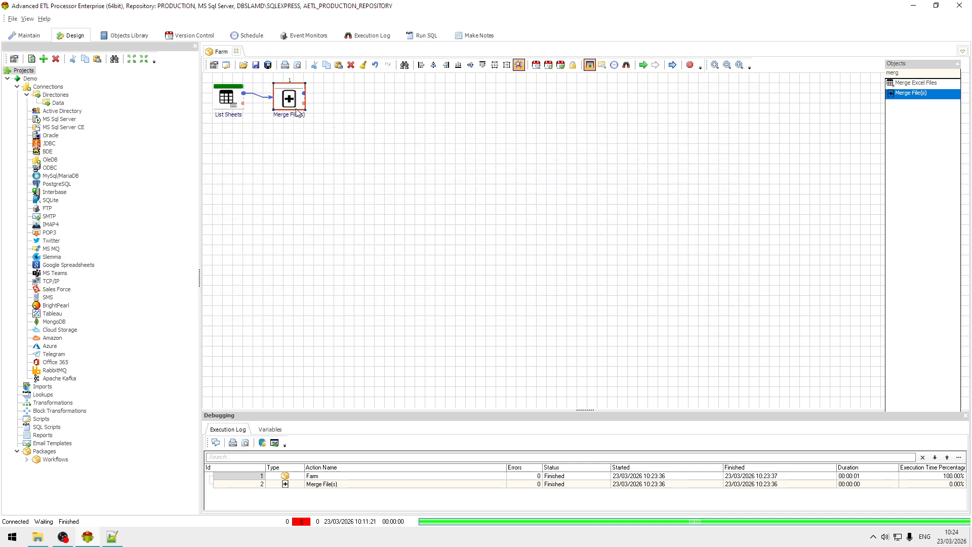
left_click(643, 64)
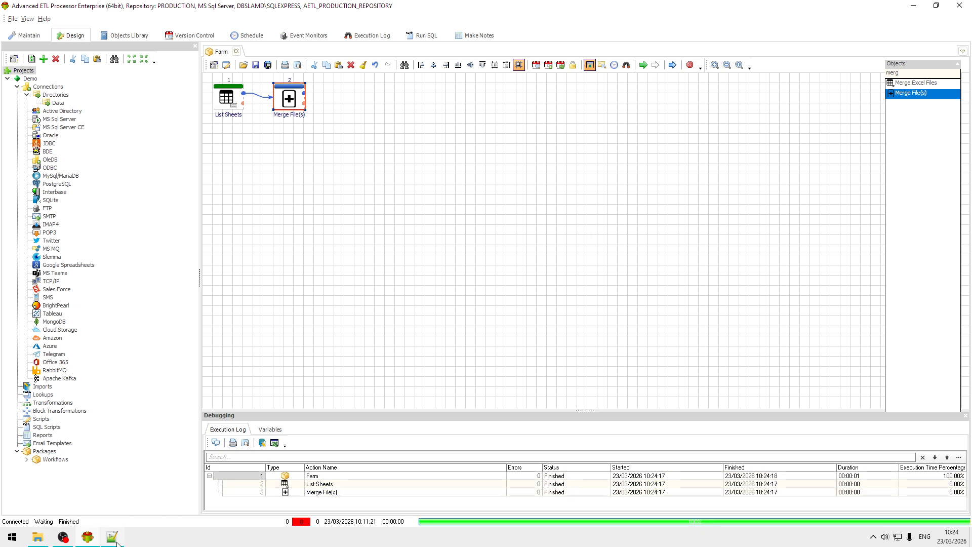
Step: Open Farm.txt and Header.txt from C:\DATA in turn and reload each in Notepad++ to check the merged content
left_click(96, 488)
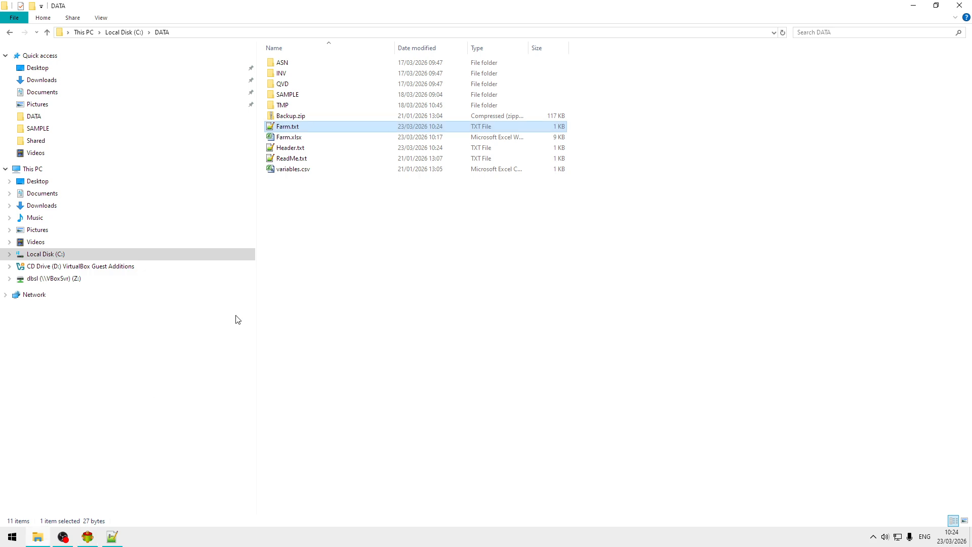
double_click(319, 131)
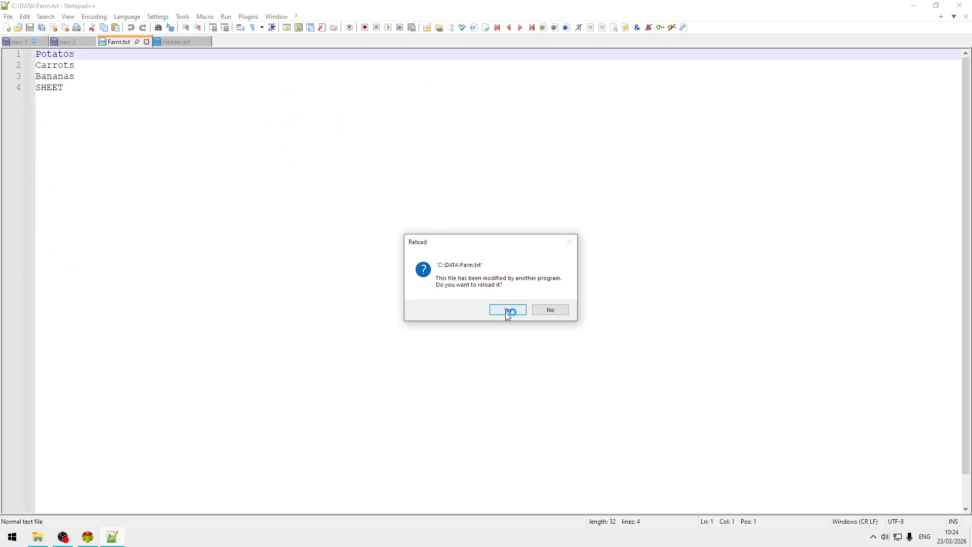
left_click(508, 311)
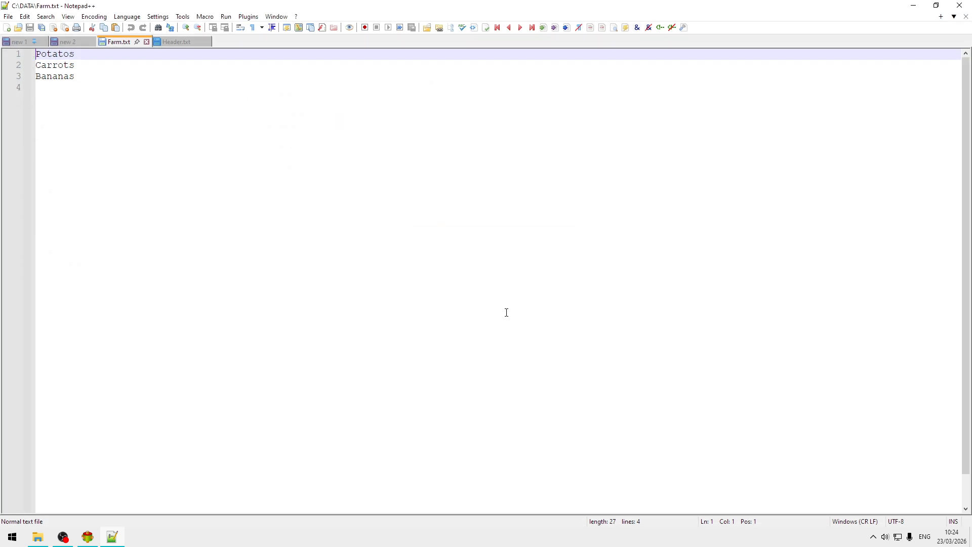
left_click(40, 538)
double_click(306, 152)
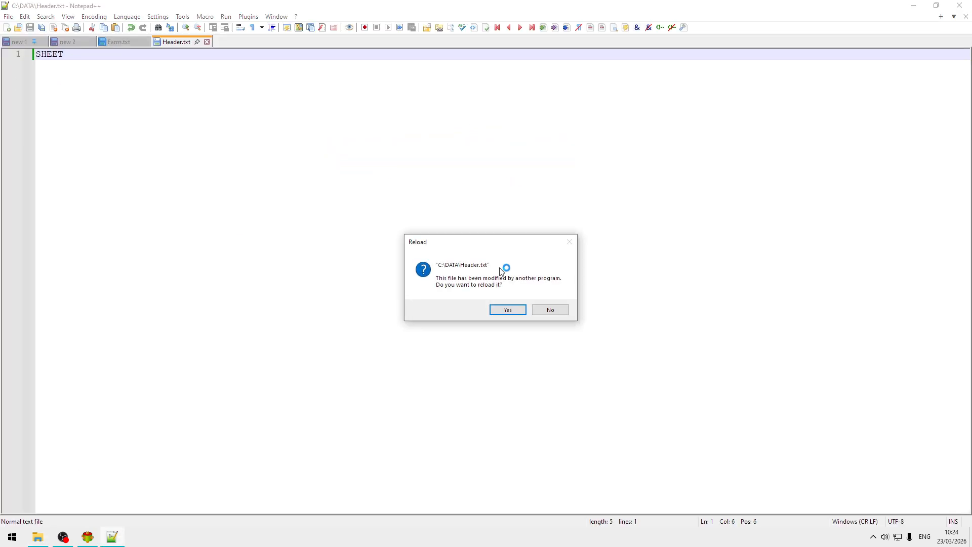
left_click(516, 310)
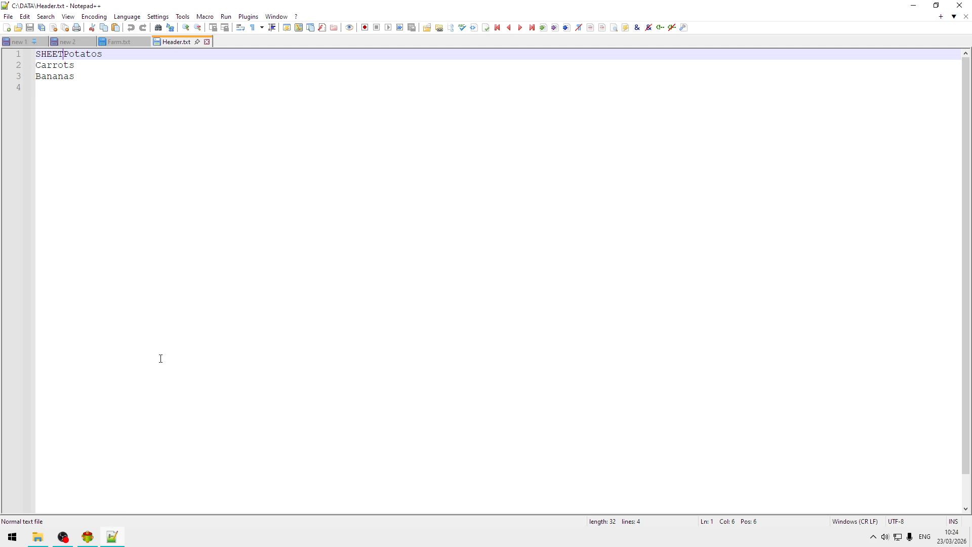
Step: Add a line break after SHEET in Header.txt, delete the three sheet name lines below it, and save the file
key("Return")
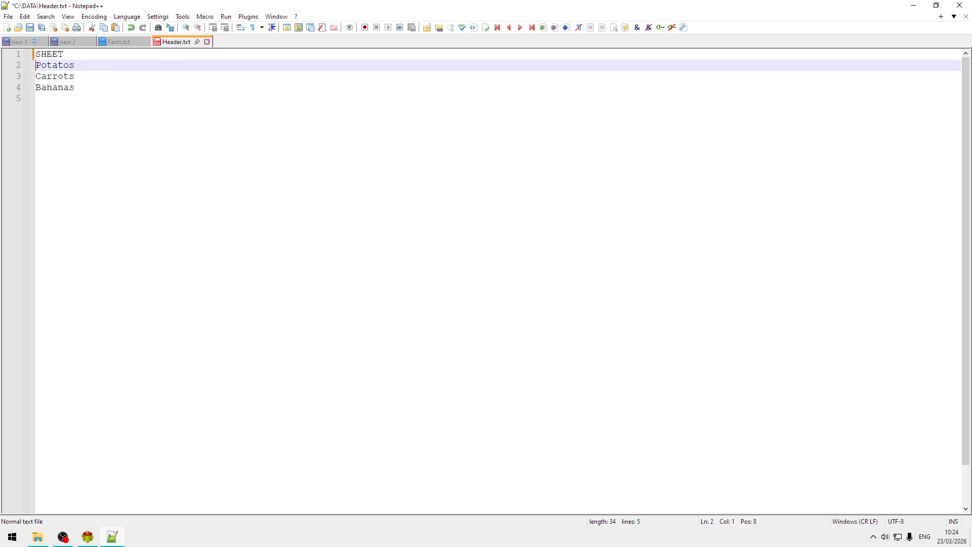
key("shift+Down")
key("shift+Down")
key("shift+Down")
key("Delete")
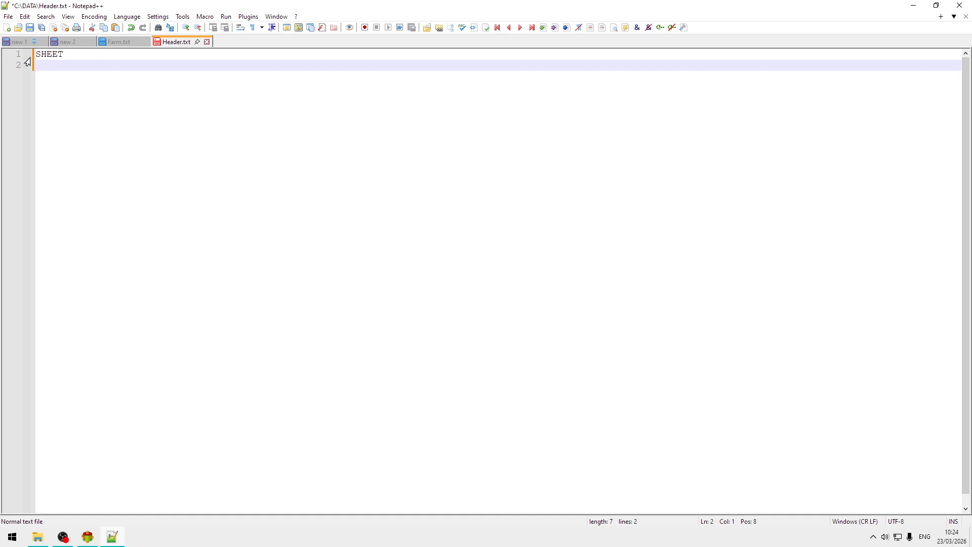
left_click(30, 28)
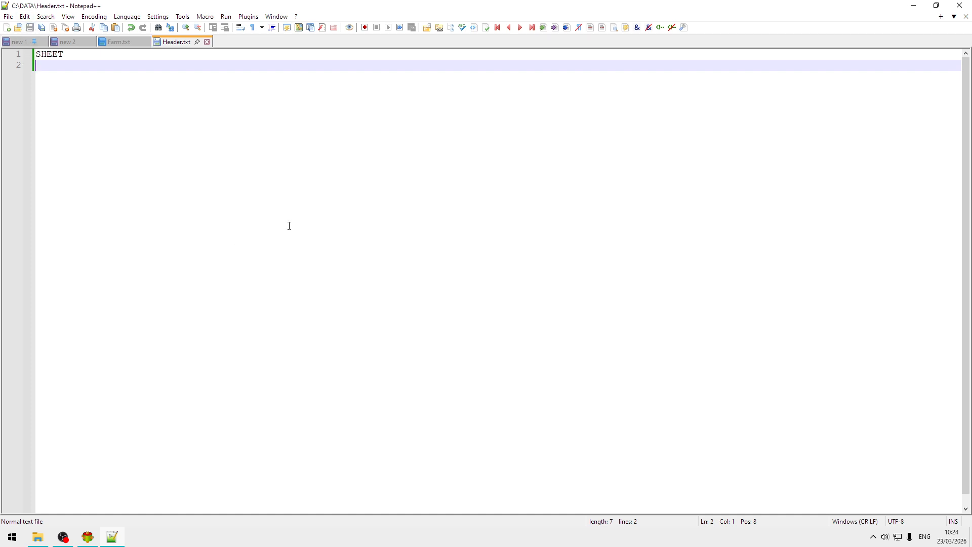
Step: Switch to Advanced ETL Processor, move Merge File(s) farther from List Sheets to make room, and filter the objects by copy
left_click(92, 545)
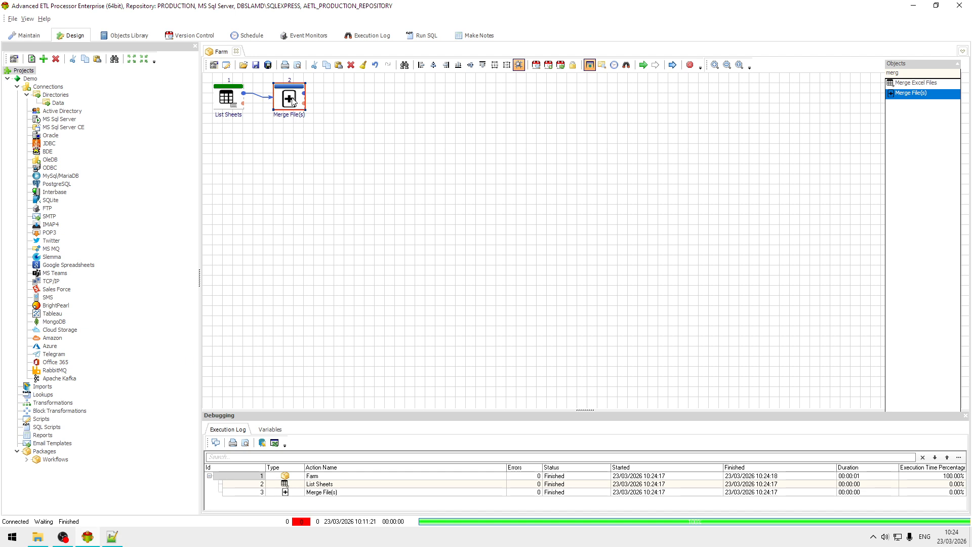
left_click_drag(293, 102, 374, 101)
left_click(917, 73)
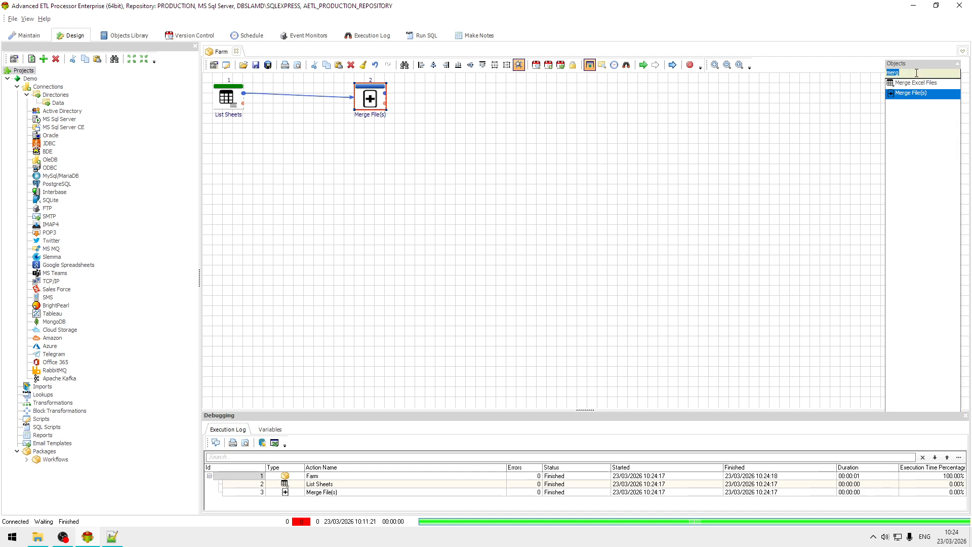
type("copy")
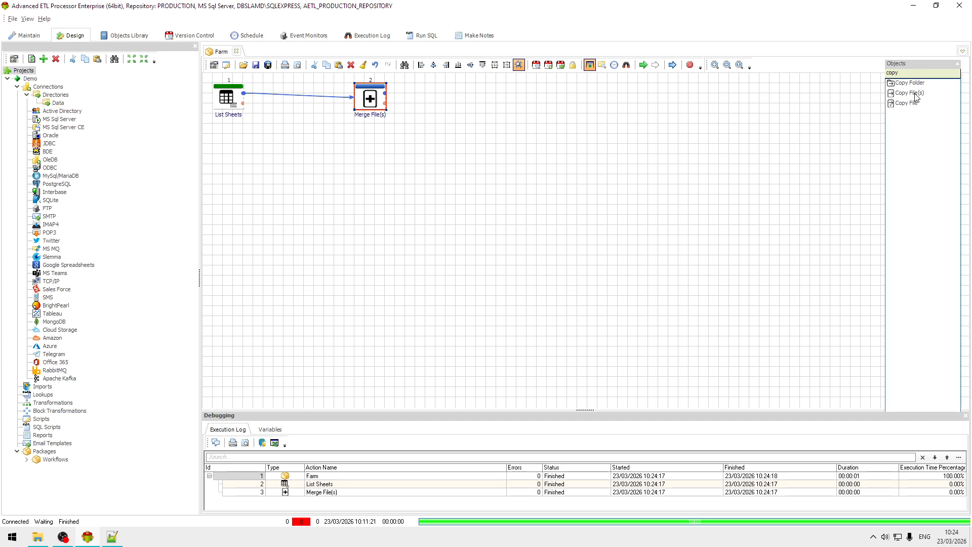
left_click_drag(917, 96, 266, 164)
left_click_drag(263, 163, 354, 110)
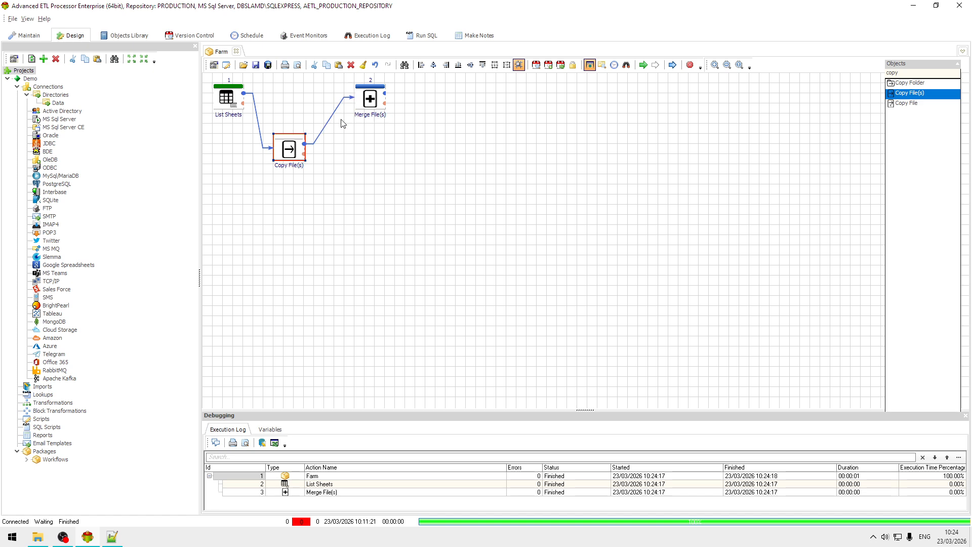
left_click_drag(288, 150, 292, 111)
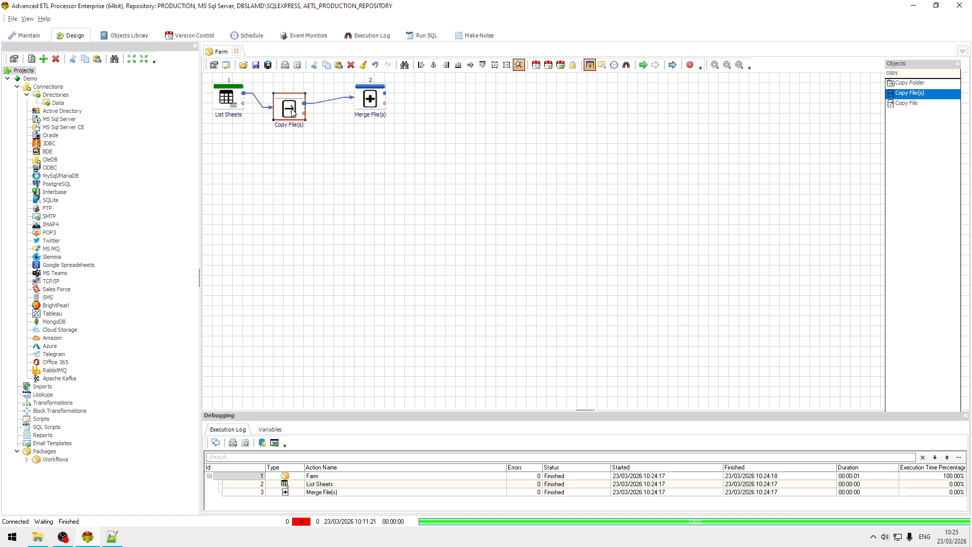
double_click(293, 112)
left_click(601, 174)
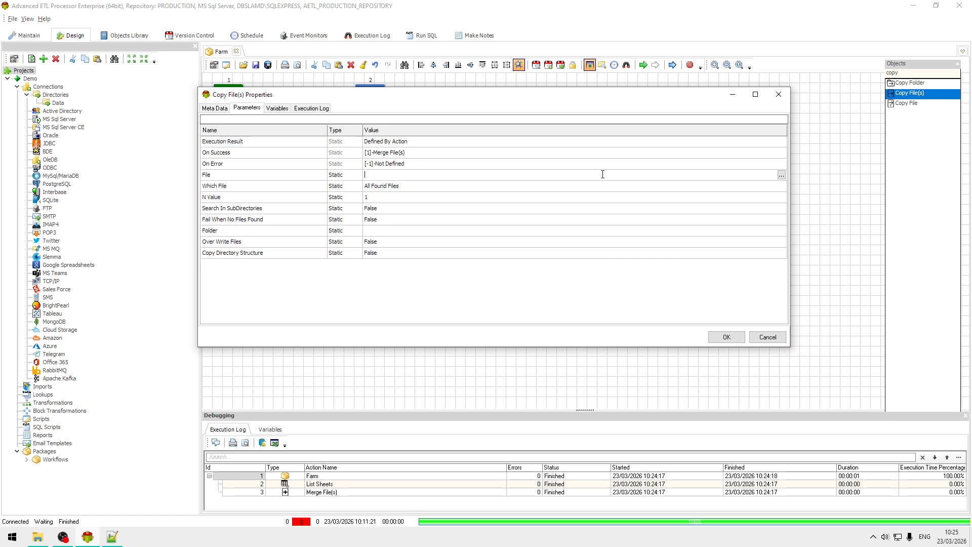
left_click(781, 174)
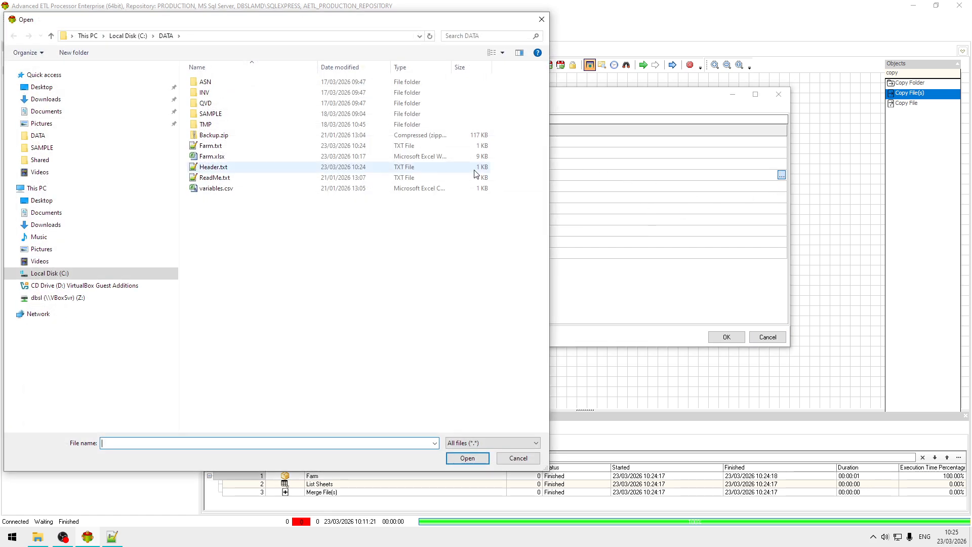
left_click(475, 168)
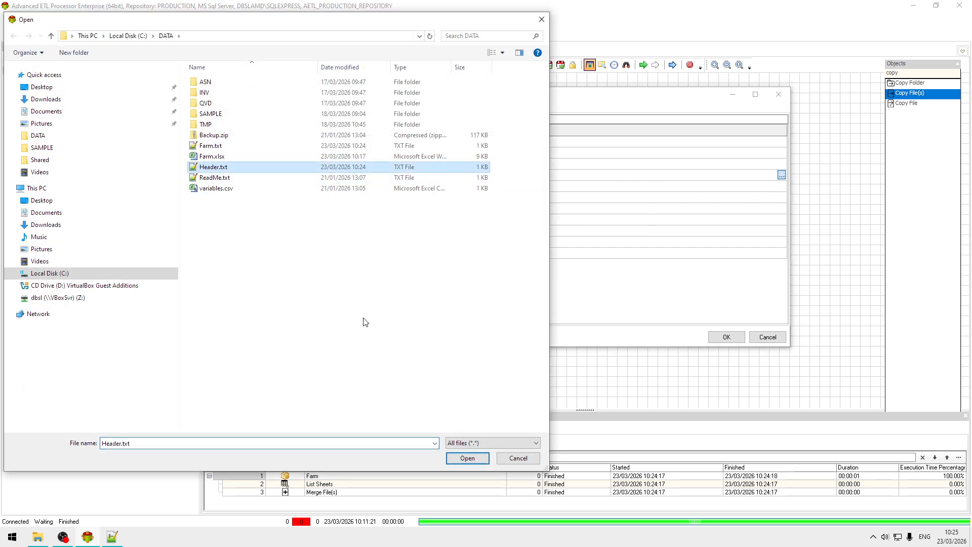
left_click(467, 459)
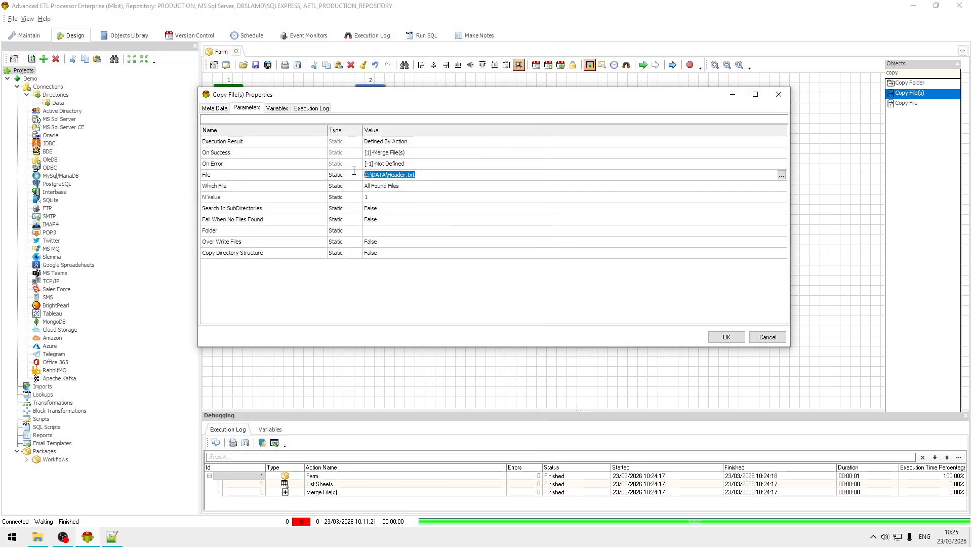
left_click(389, 232)
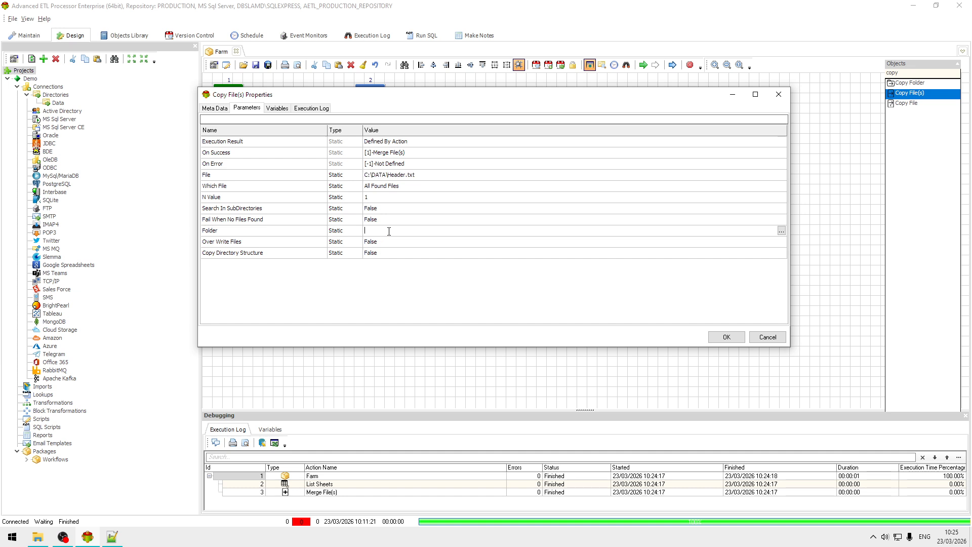
left_click(766, 338)
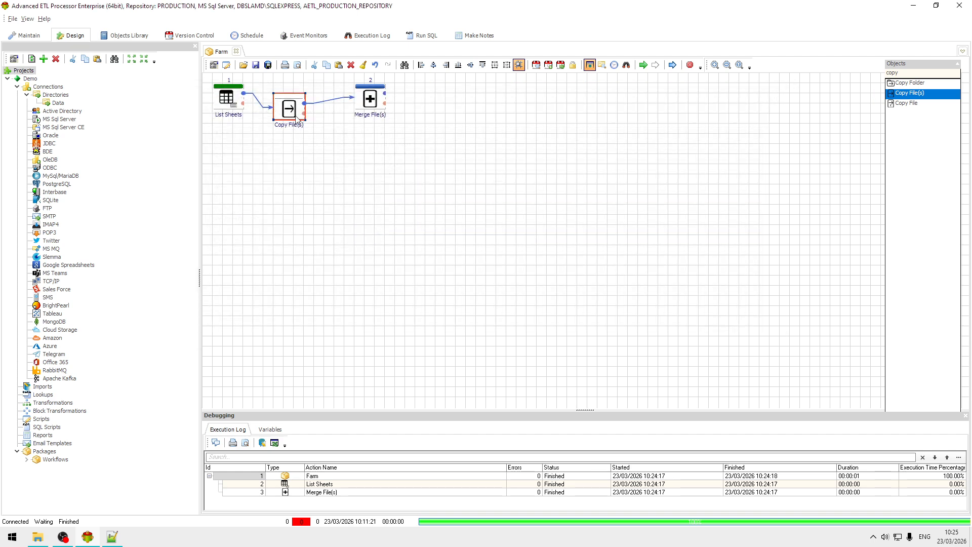
key("Delete")
Step: Insert a Copy File object linked between List Sheets and Merge File(s), and set its source file to C:\DATA\Header.txt
left_click_drag(900, 103, 663, 147)
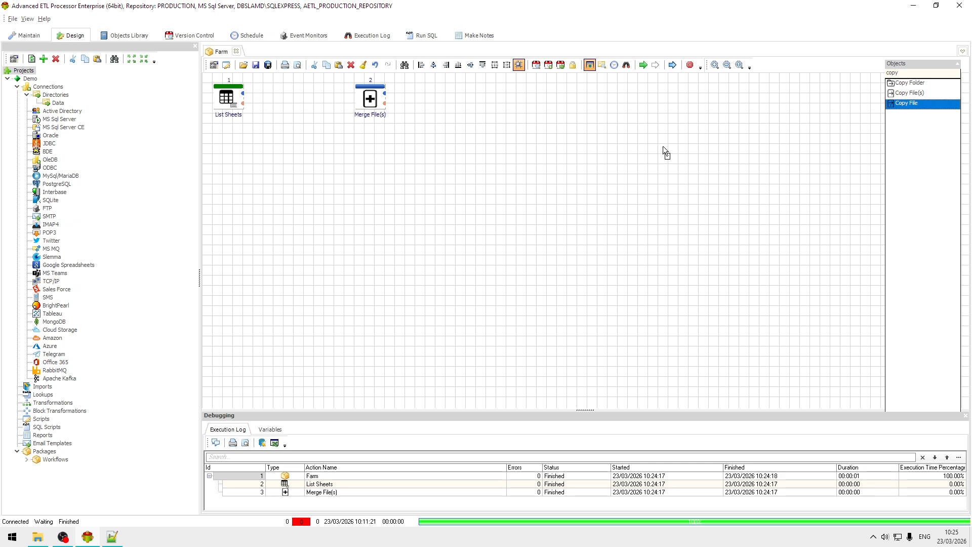
left_click_drag(278, 95, 363, 97)
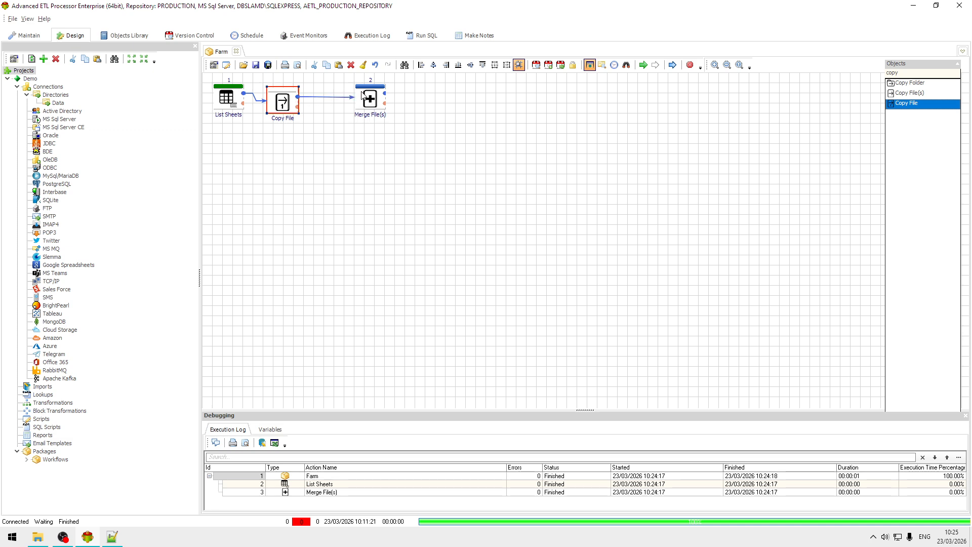
double_click(288, 104)
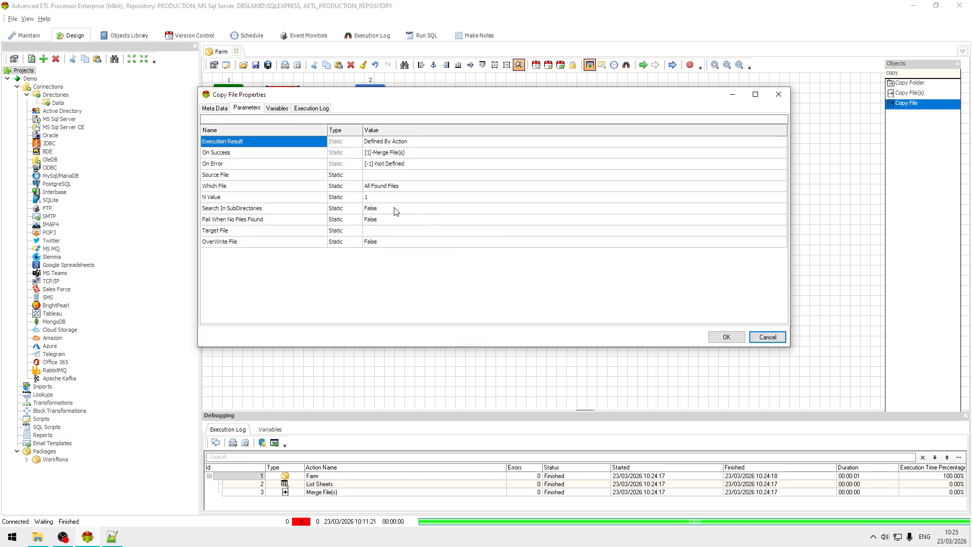
left_click(395, 175)
key("ctrl+v")
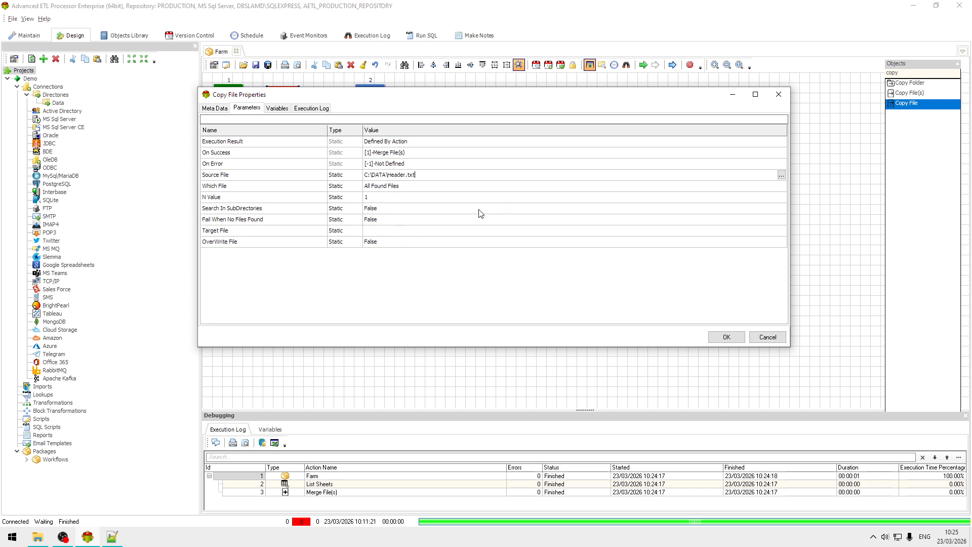
Step: Set the target file of Copy File to C:\DATA\Sheets.txt, set OverWrite File to True, and accept the properties
left_click(390, 230)
key("ctrl+v")
key("BackSpace")
key("BackSpace")
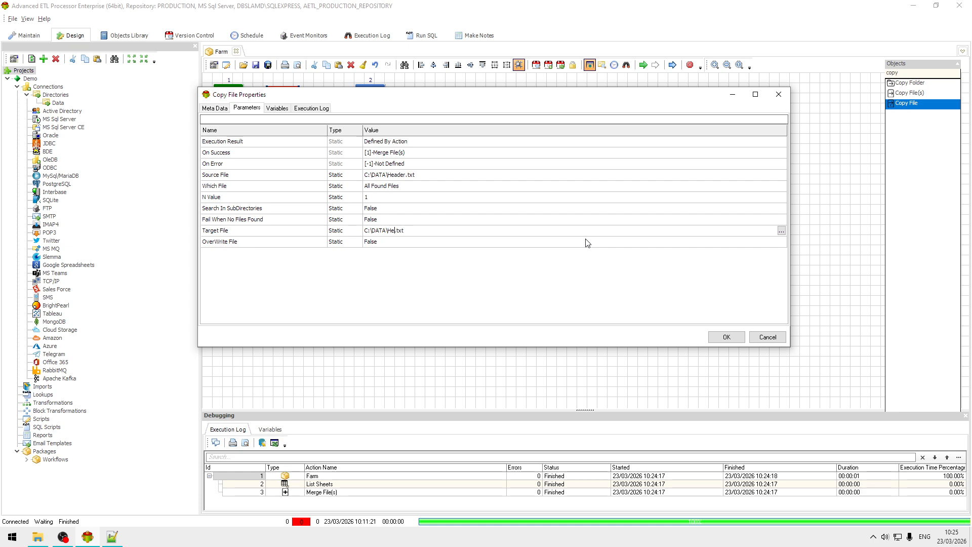
type("Shhets")
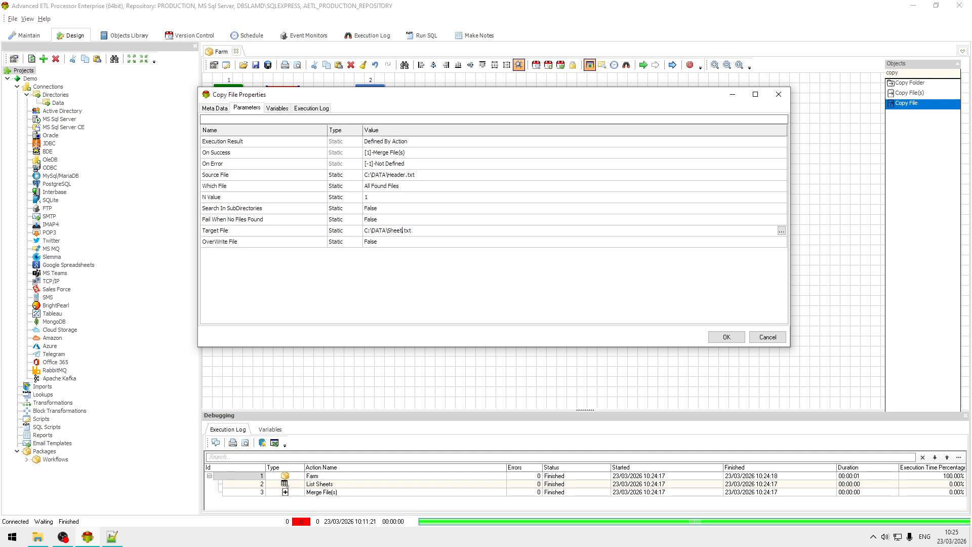
key("ctrl+a")
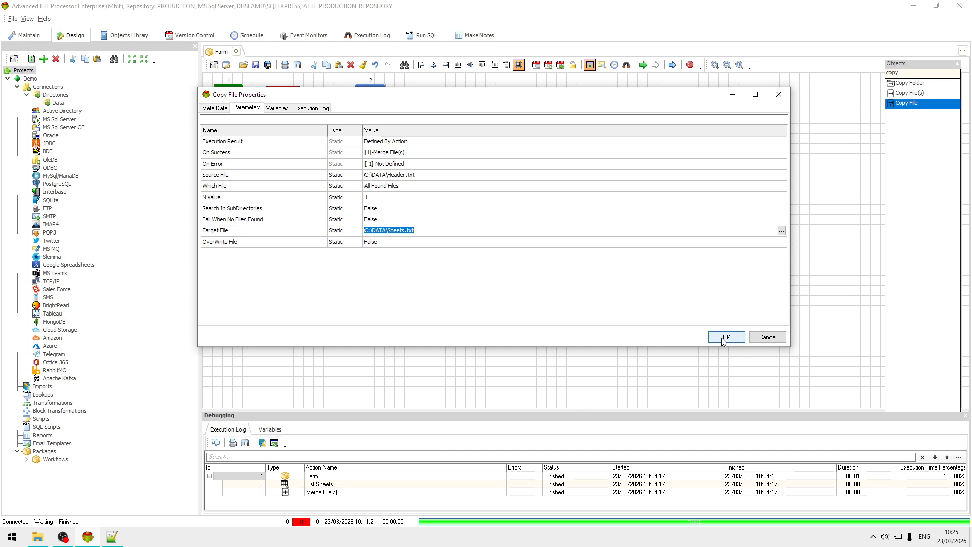
left_click(388, 241)
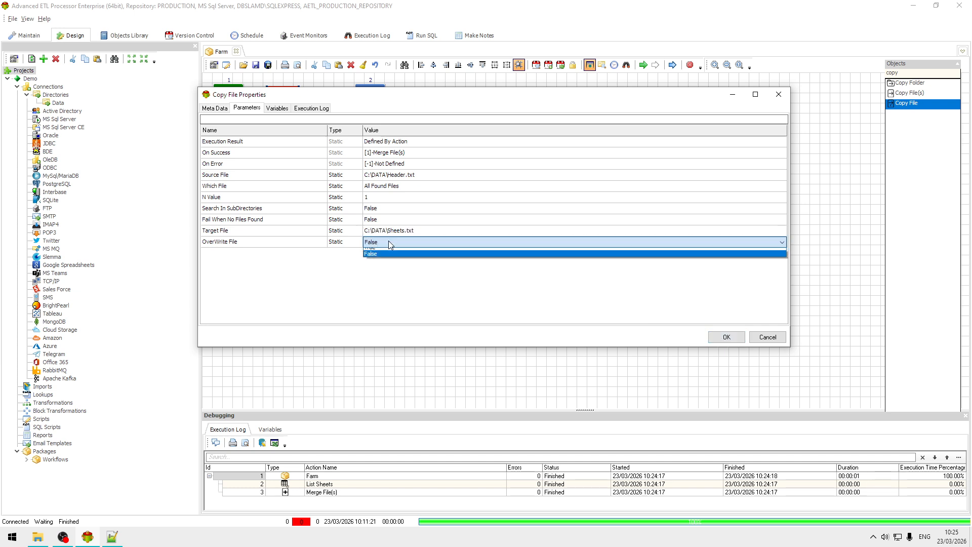
left_click(390, 257)
left_click(725, 337)
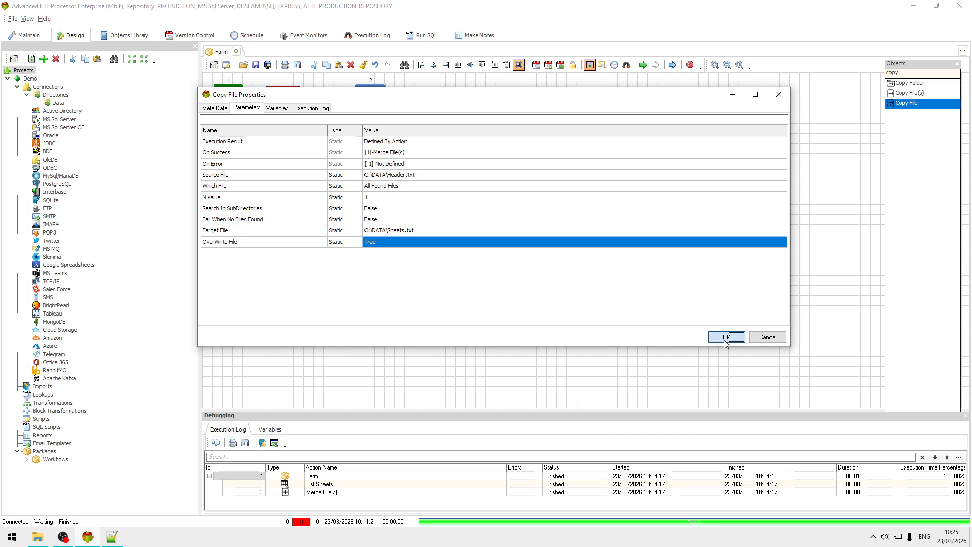
Step: Change the target file of Merge File(s) to C:\DATA\Sheets.txt and accept the properties
double_click(370, 100)
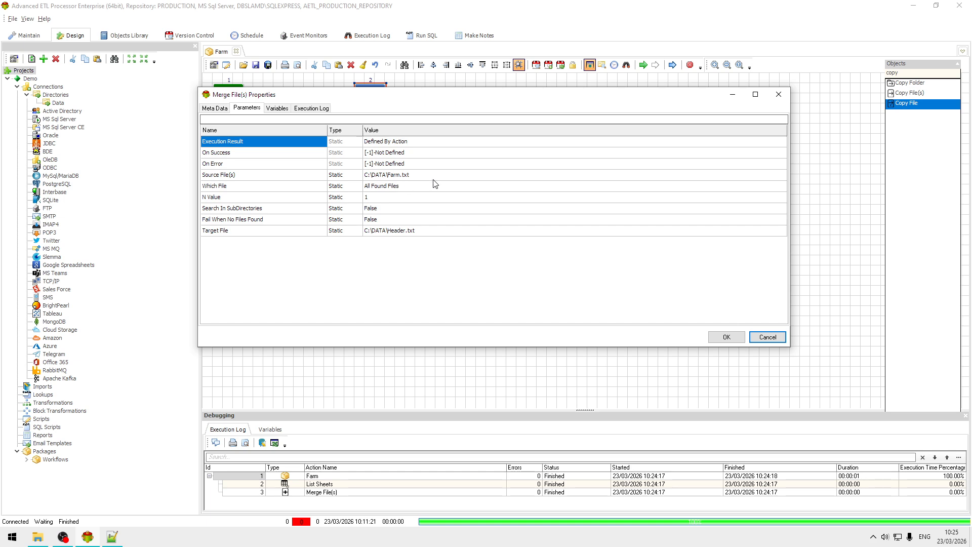
left_click(441, 232)
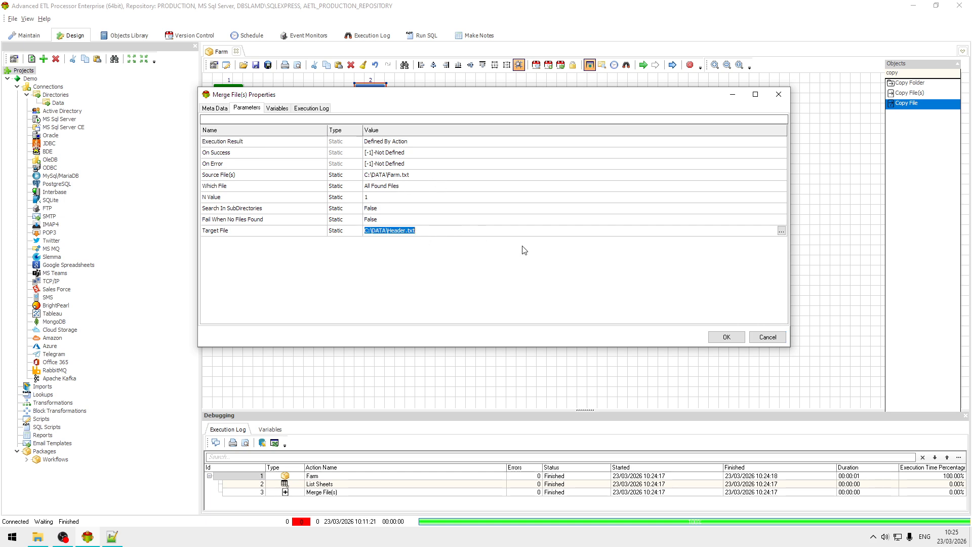
left_click(724, 336)
Step: Move Merge File(s) closer to Copy File and run the whole Farm package
left_click_drag(368, 101, 338, 111)
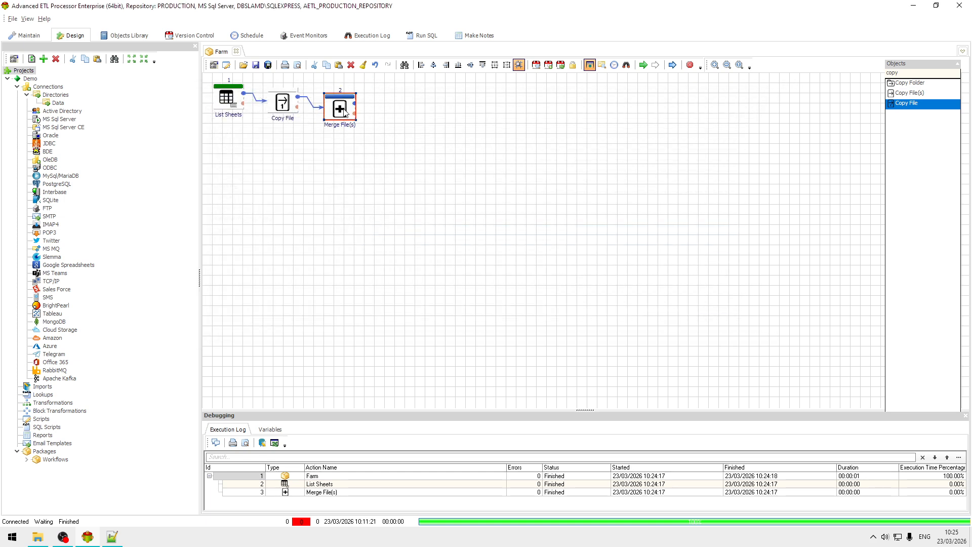
left_click(644, 65)
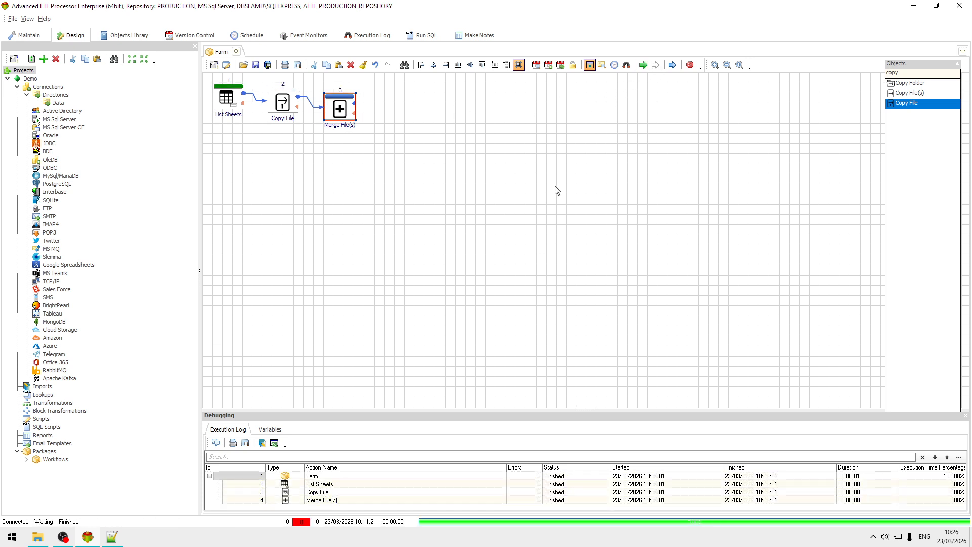
Step: Open Sheets.txt from C:\DATA in Notepad++ and check the header and the sheet names merged beneath it
left_click(45, 538)
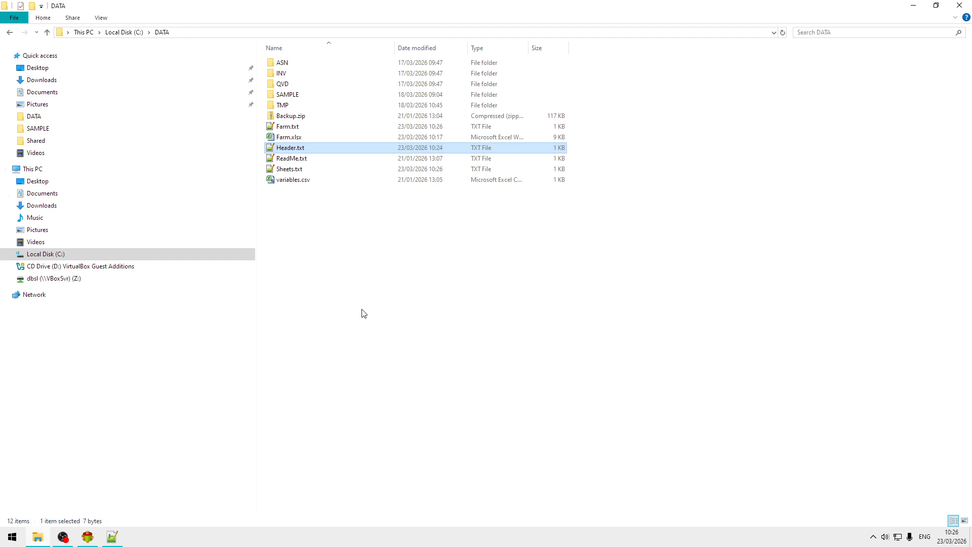
double_click(295, 169)
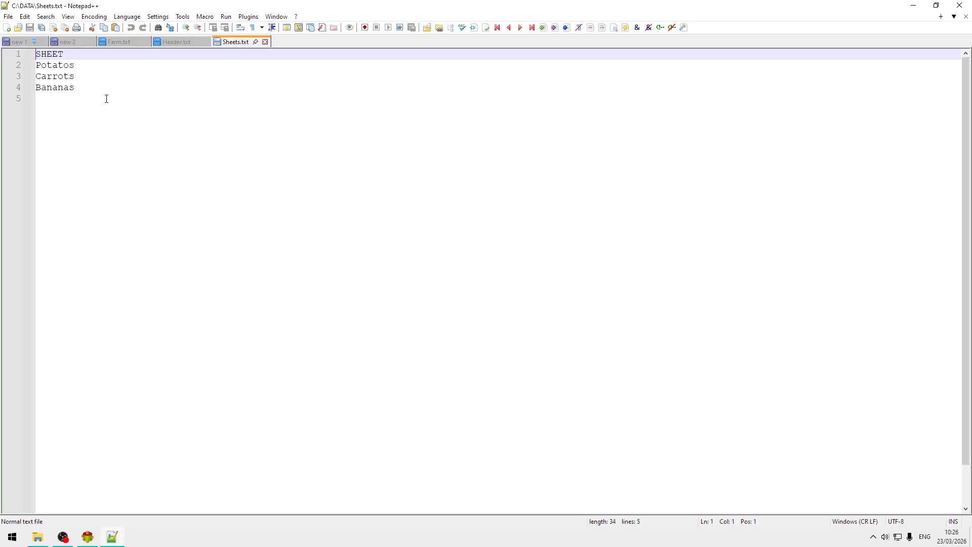
left_click_drag(107, 99, 4, 49)
left_click(259, 330)
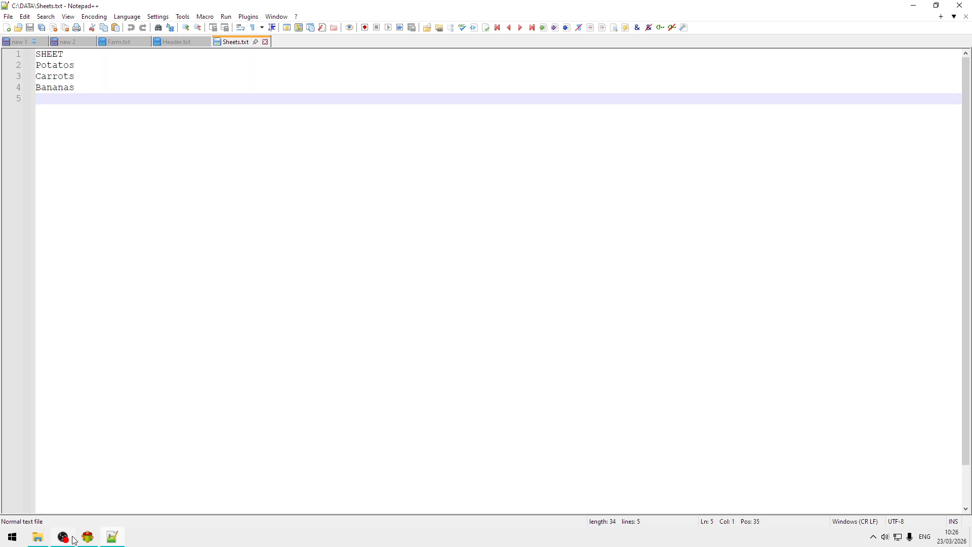
Step: Switch back to Advanced ETL Processor, insert a File Loop object after Merge File(s), and connect the blue output of Merge File(s) to it
left_click(87, 536)
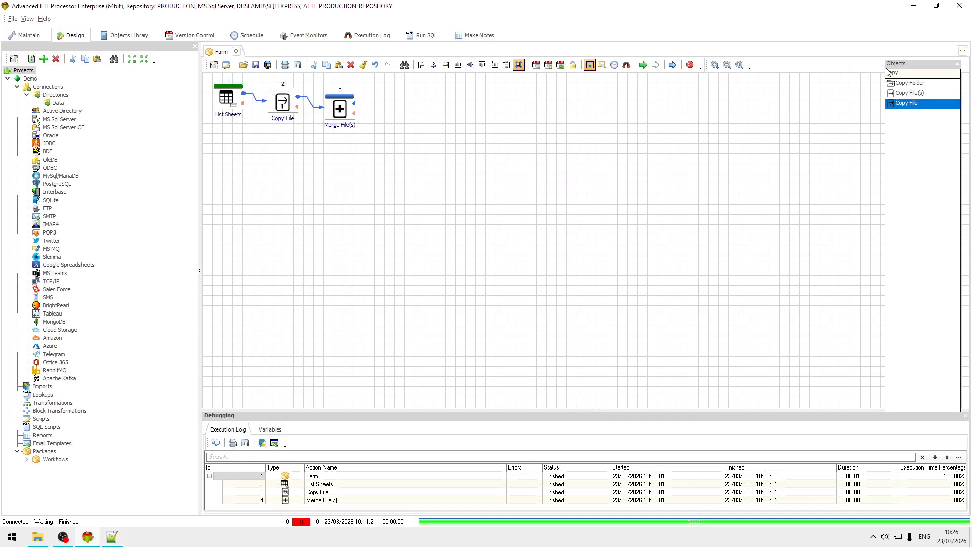
double_click(920, 75)
key("BackSpace")
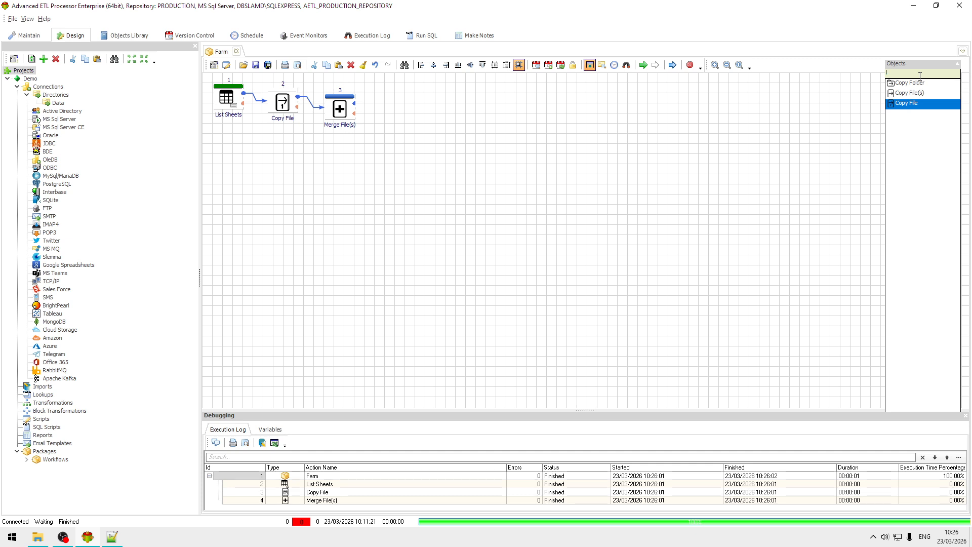
type("loop")
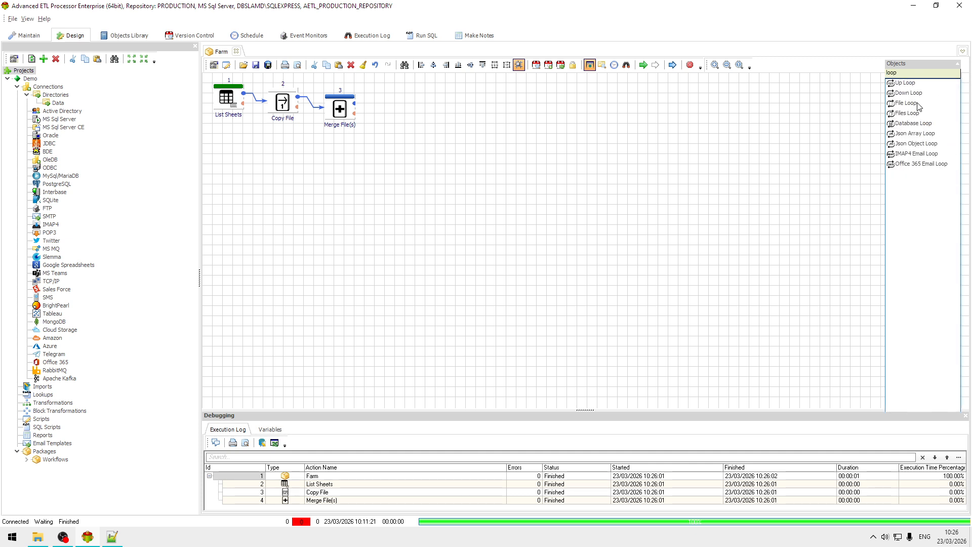
left_click_drag(917, 104, 831, 116)
left_click_drag(437, 97, 437, 97)
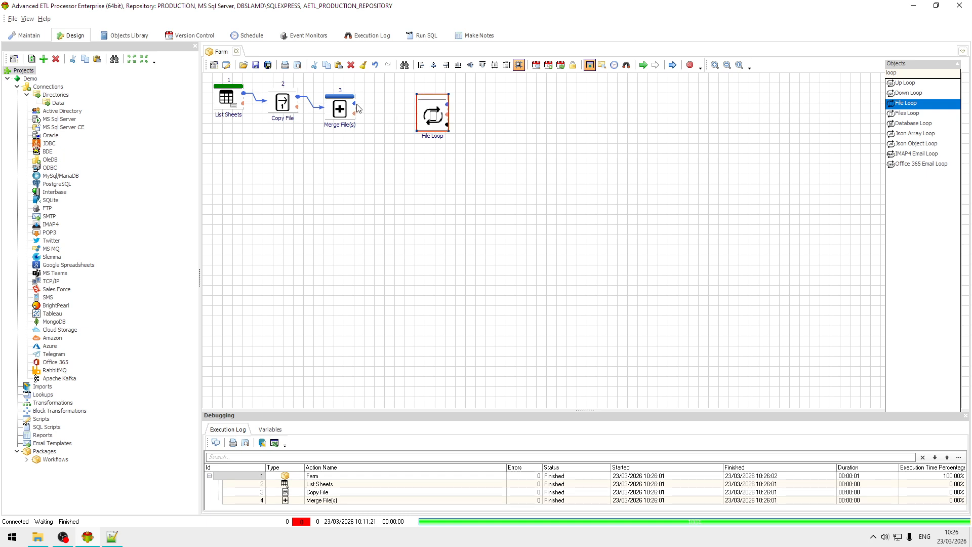
mouse_move(356, 105)
left_mouse_down()
mouse_move(394, 117)
mouse_move(433, 118)
mouse_move(434, 111)
left_mouse_up()
Step: Set the file that File Loop reads to C:\DATA\Sheets.txt
double_click(427, 114)
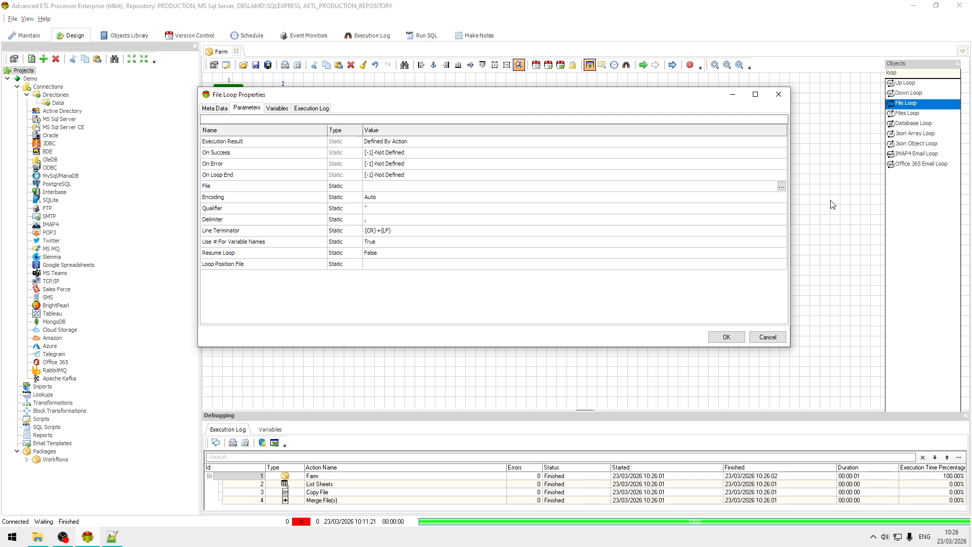
left_click(781, 187)
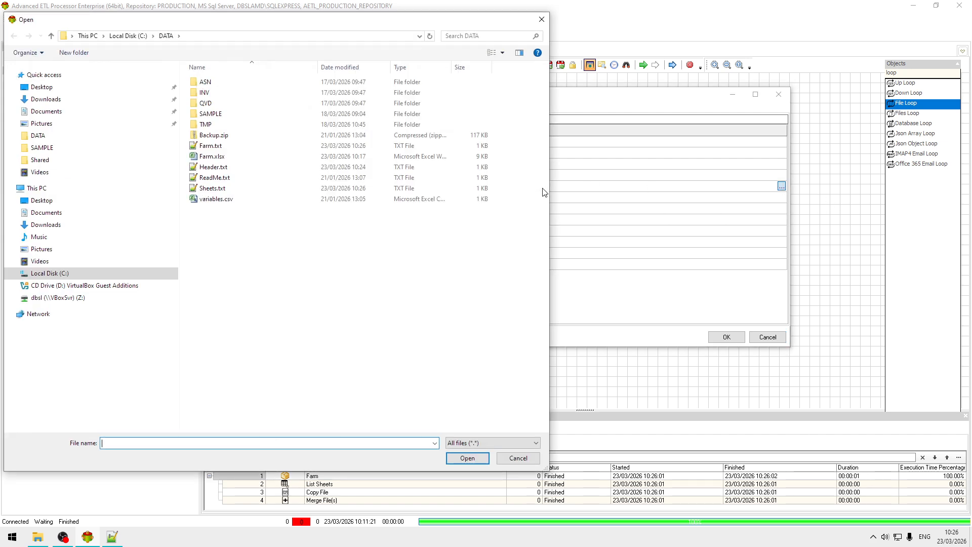
left_click(221, 188)
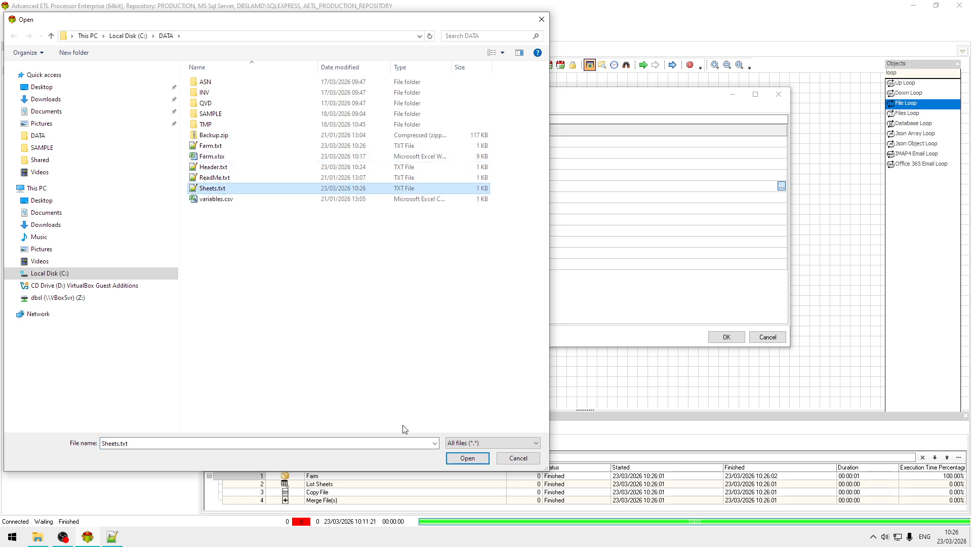
left_click(467, 458)
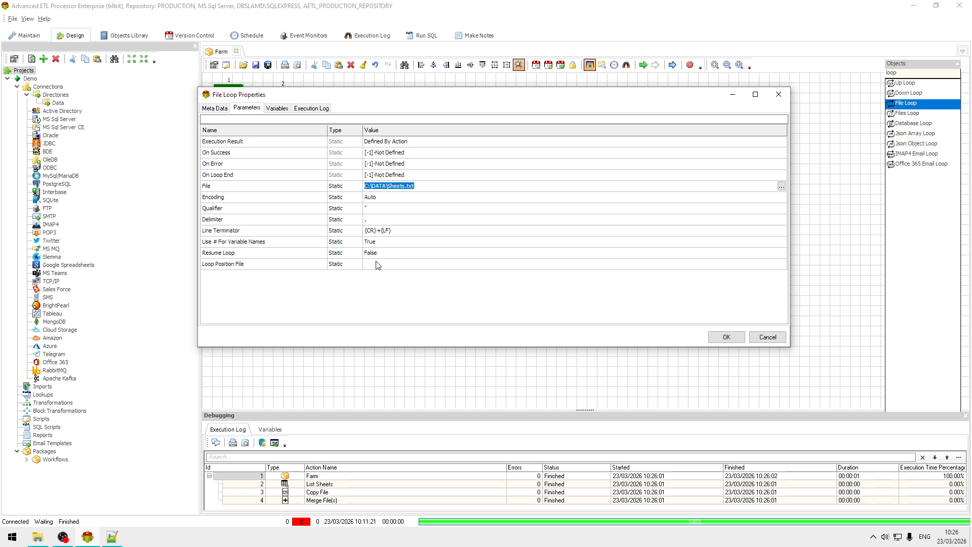
Step: Confirm the File Loop settings, move File Loop closer to Merge File(s), and run the whole Farm package
left_click(724, 337)
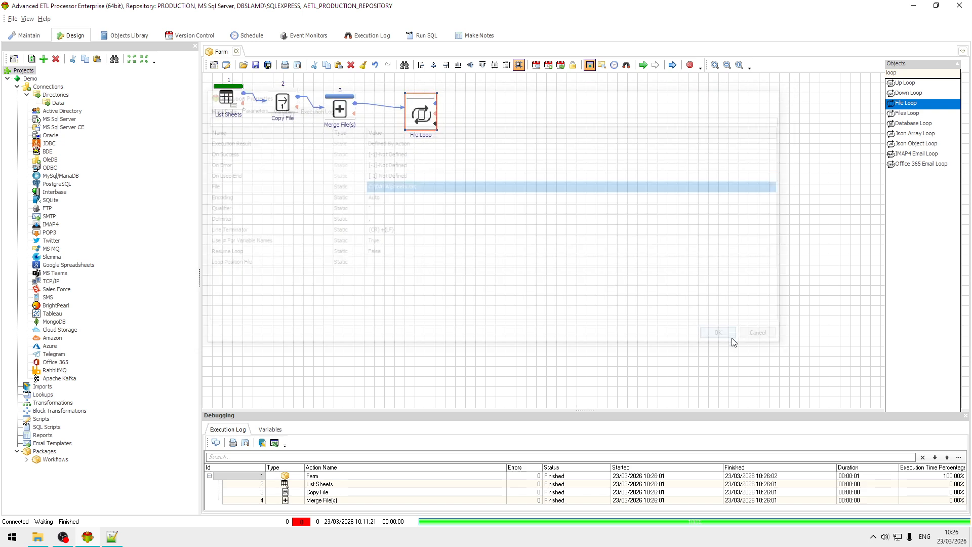
left_click_drag(415, 116, 405, 116)
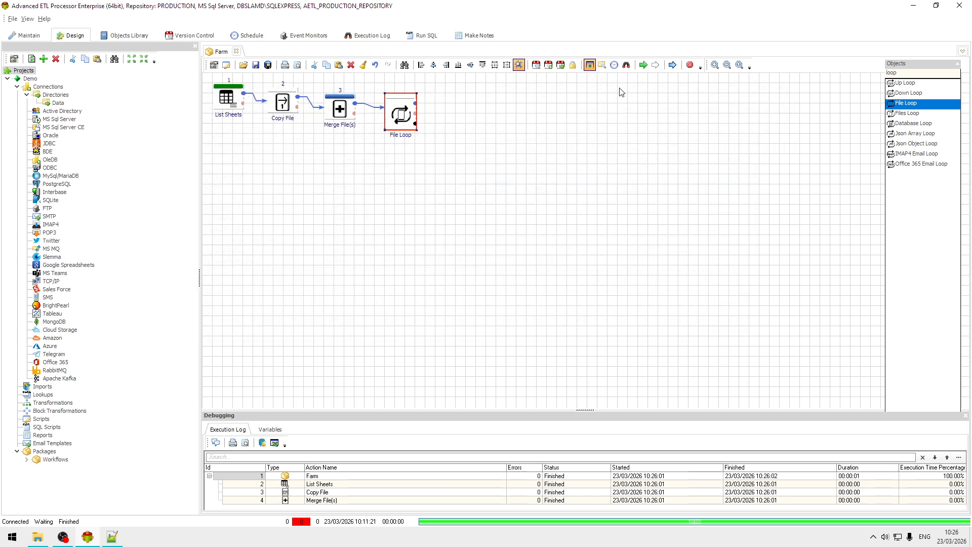
left_click(643, 65)
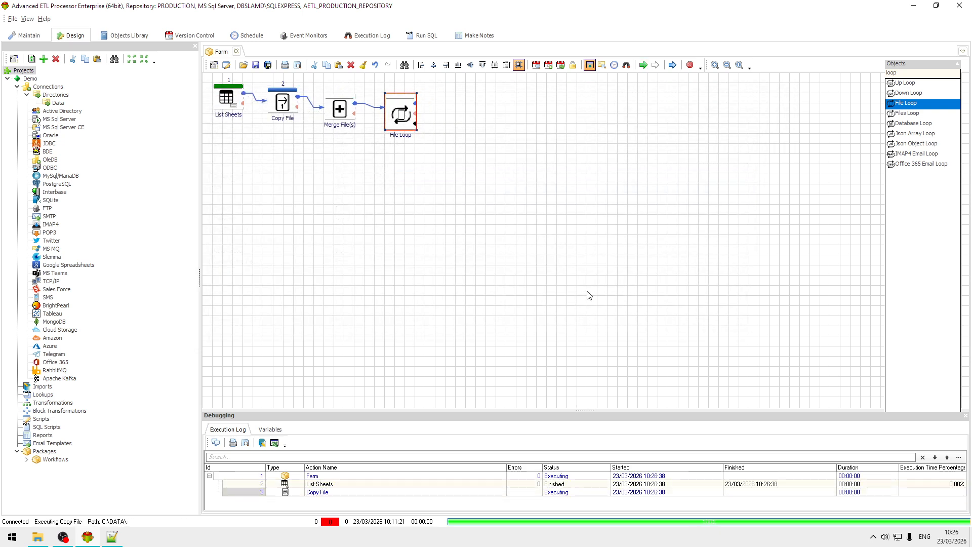
Step: Check the name and value of the #SHEET# variable in the debugging variables
left_click(270, 430)
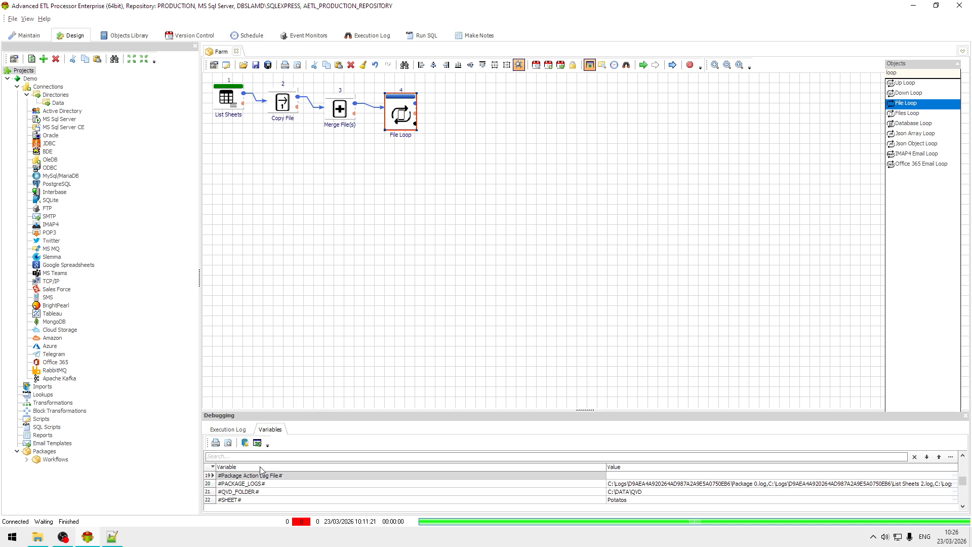
left_click(258, 500)
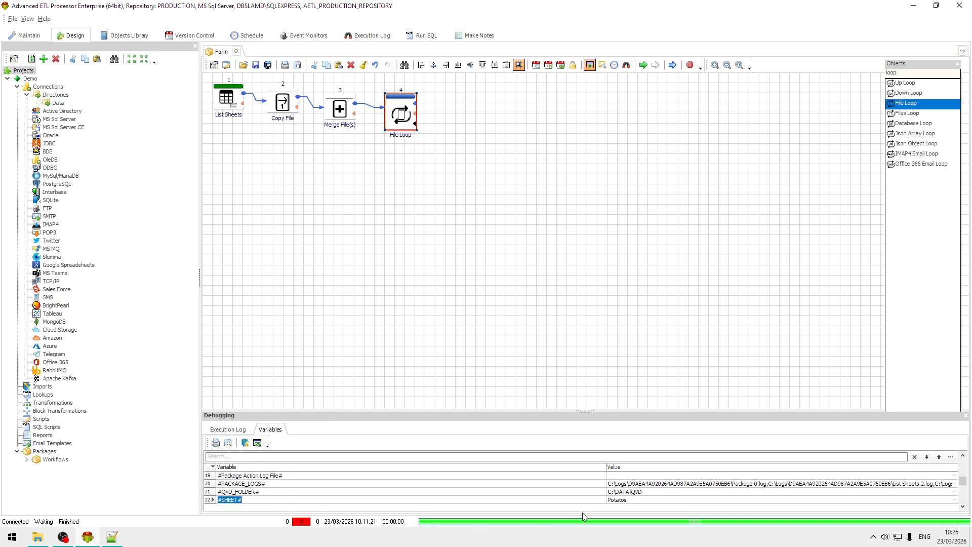
left_click(644, 500)
left_click(250, 500)
Step: Insert a Set Excel Cell Value object after File Loop and connect the blue output of File Loop to it
left_click(928, 76)
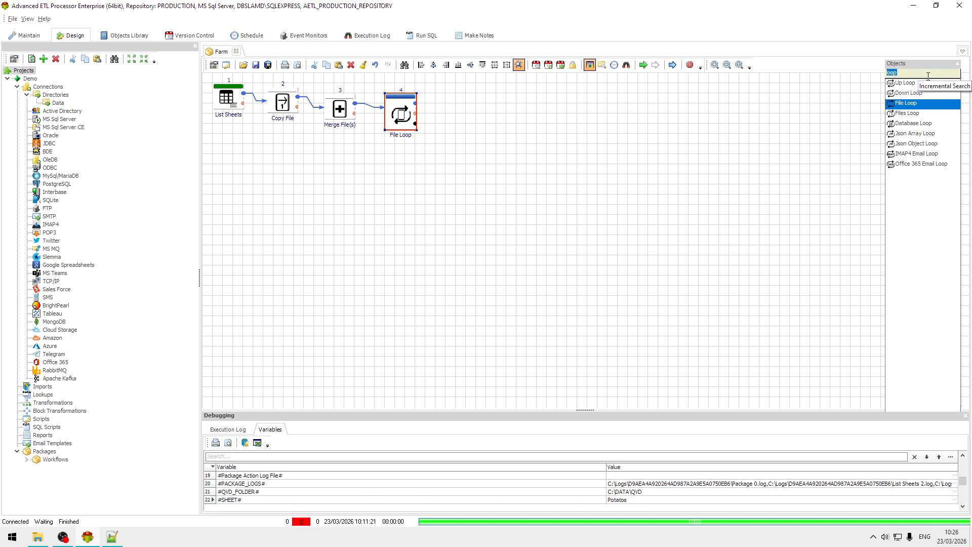
type("set")
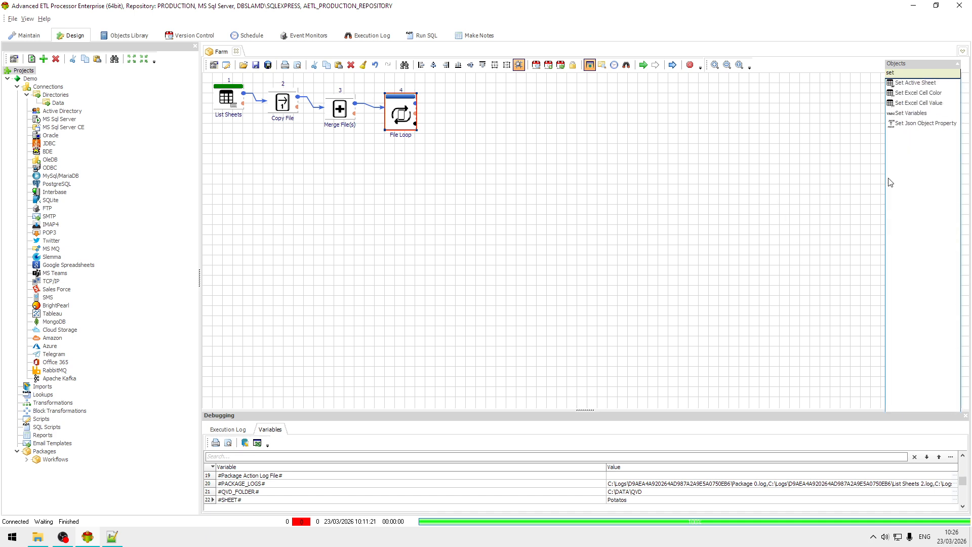
left_click_drag(937, 108, 844, 111)
left_click_drag(429, 113, 454, 111)
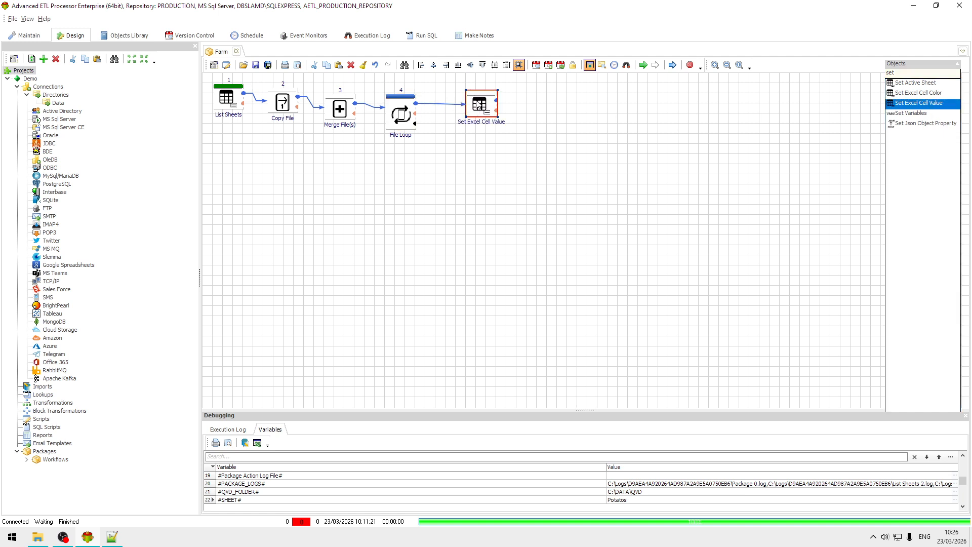
Step: Set the file that Set Excel Cell Value edits to C:\DATA\Farm.xlsx
left_click(263, 500)
double_click(485, 109)
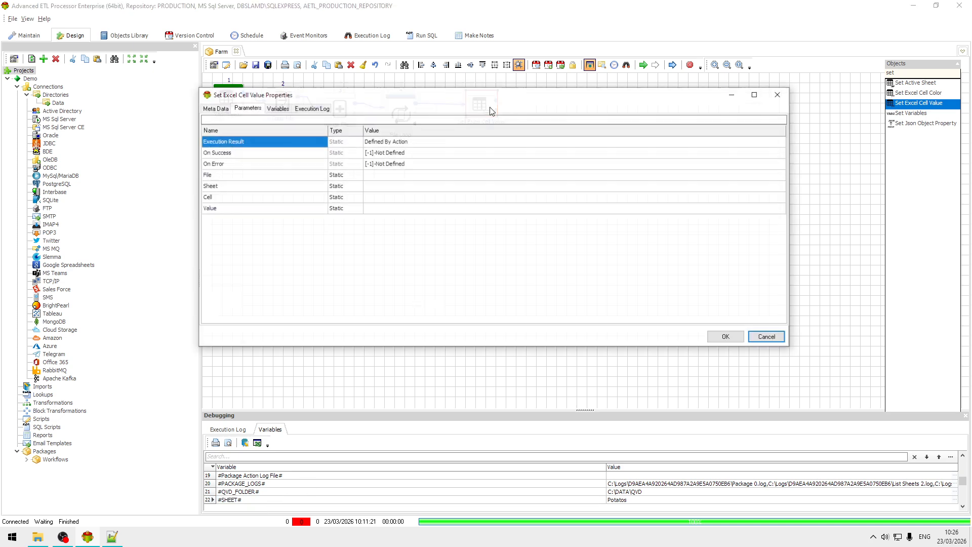
left_click(415, 186)
left_click(471, 175)
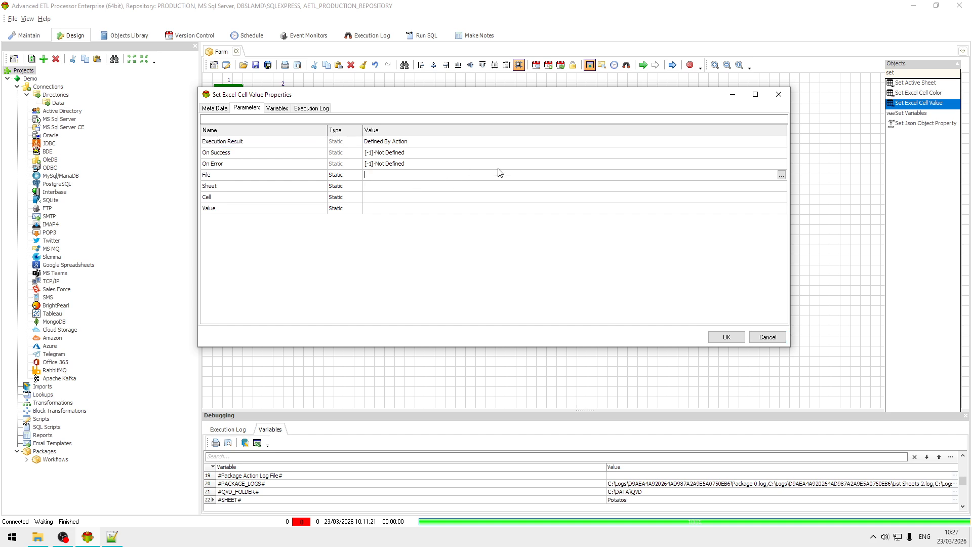
left_click(782, 175)
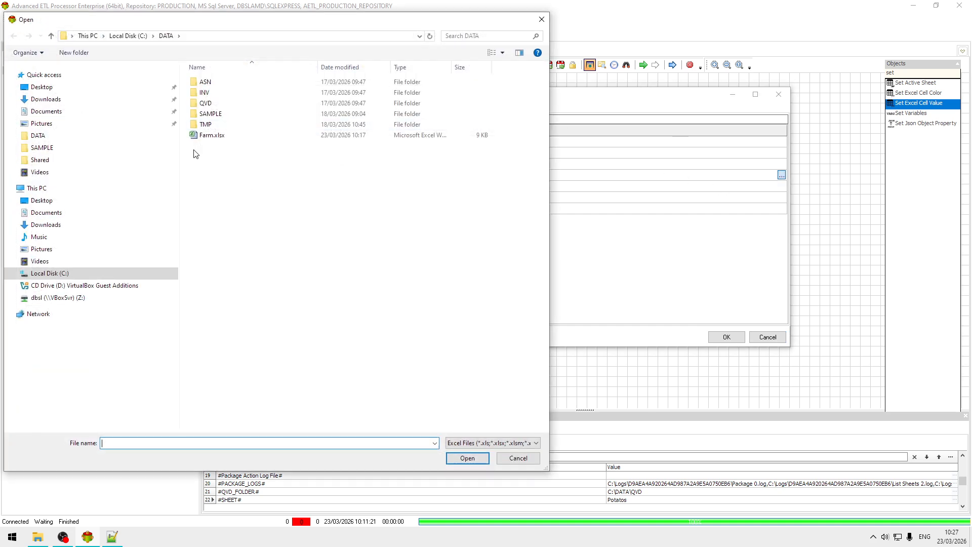
left_click(212, 136)
left_click(467, 458)
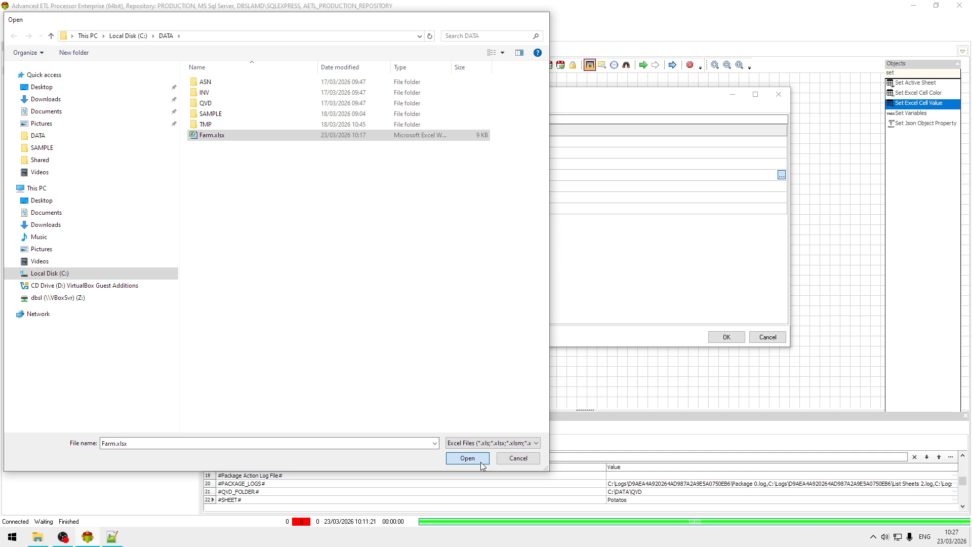
left_click(403, 191)
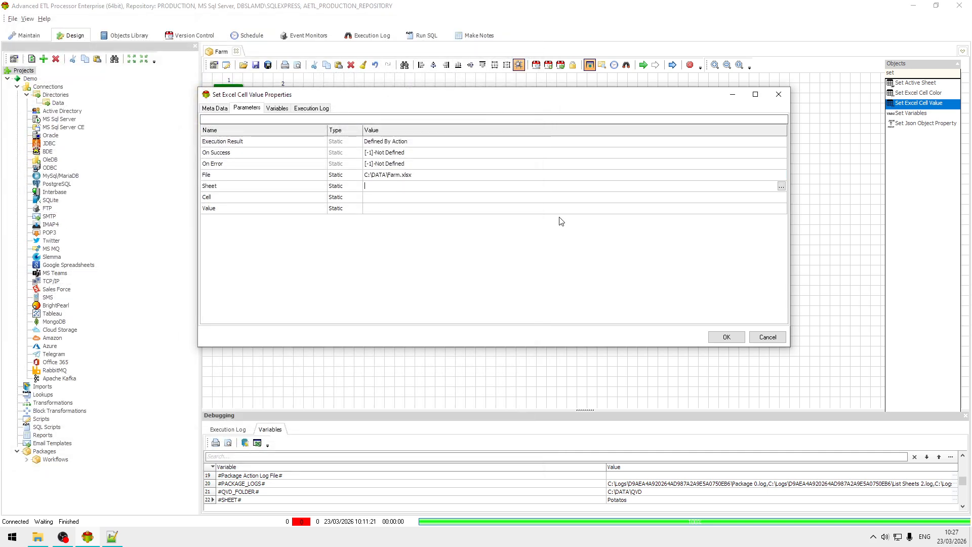
key("ctrl+v")
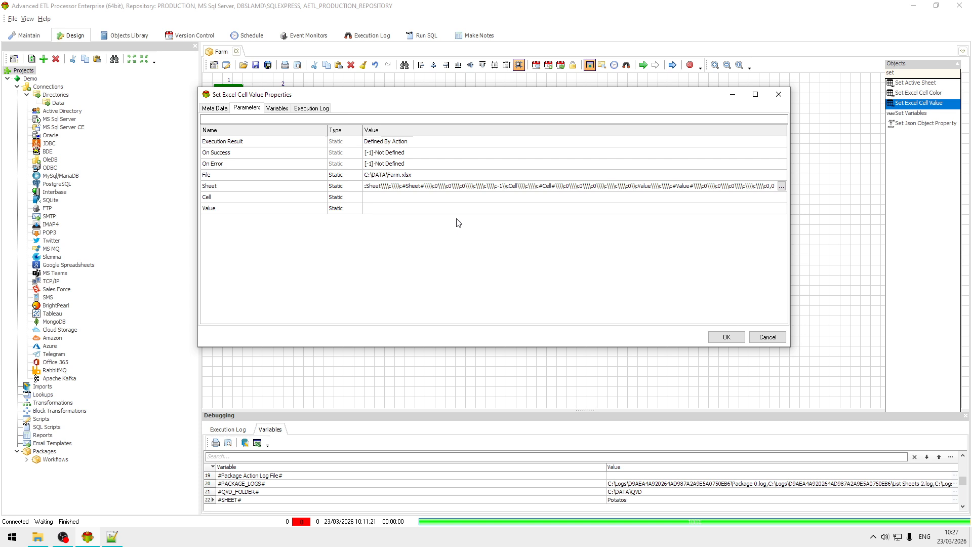
key("ctrl+a")
key("BackSpace")
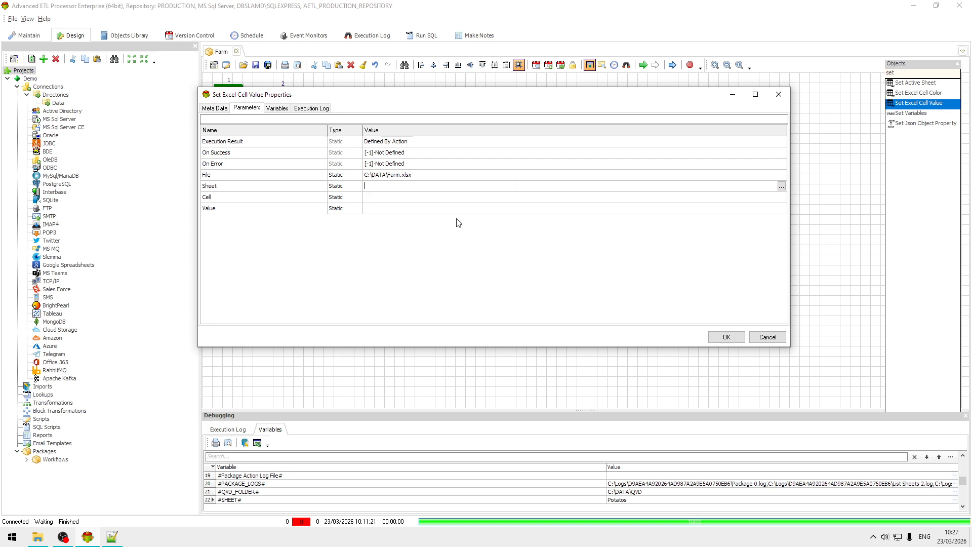
Step: Change the Sheet parameter of Set Excel Cell Value to type Variable and assign the #SHEET# variable to it
left_click(360, 189)
left_click(360, 190)
left_click(358, 198)
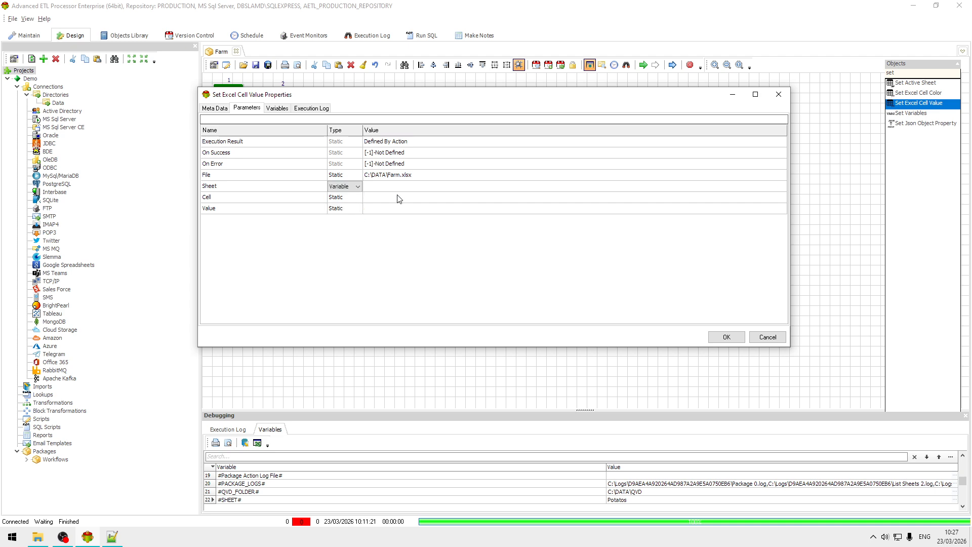
left_click(781, 186)
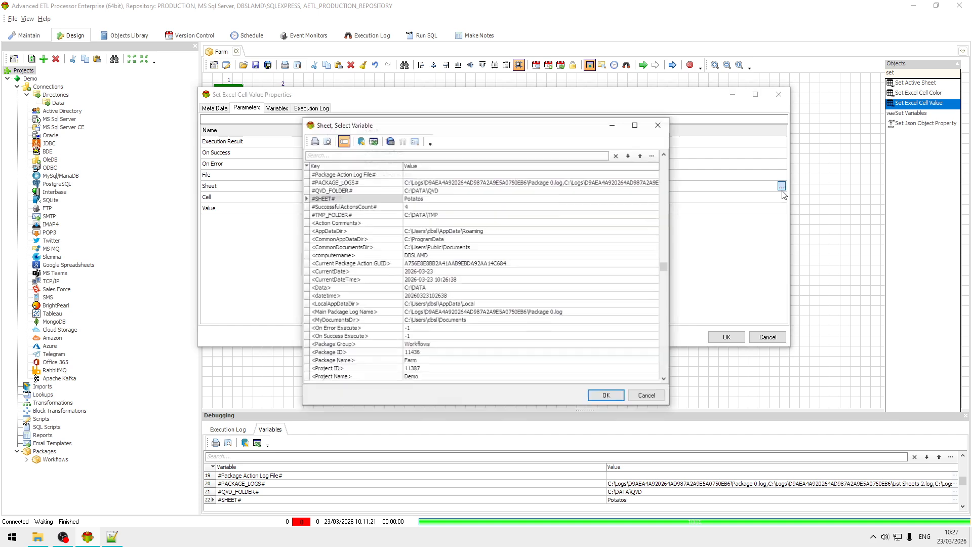
left_click(410, 156)
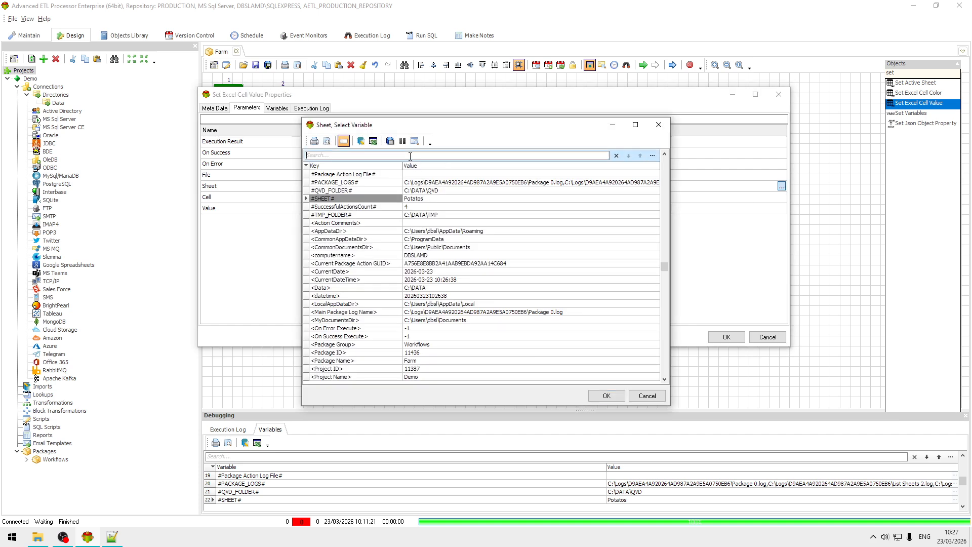
left_click(606, 395)
Step: Set the target cell to A1 and its value to Happy Dog Farm, and confirm the Set Excel Cell Value properties
left_click(393, 197)
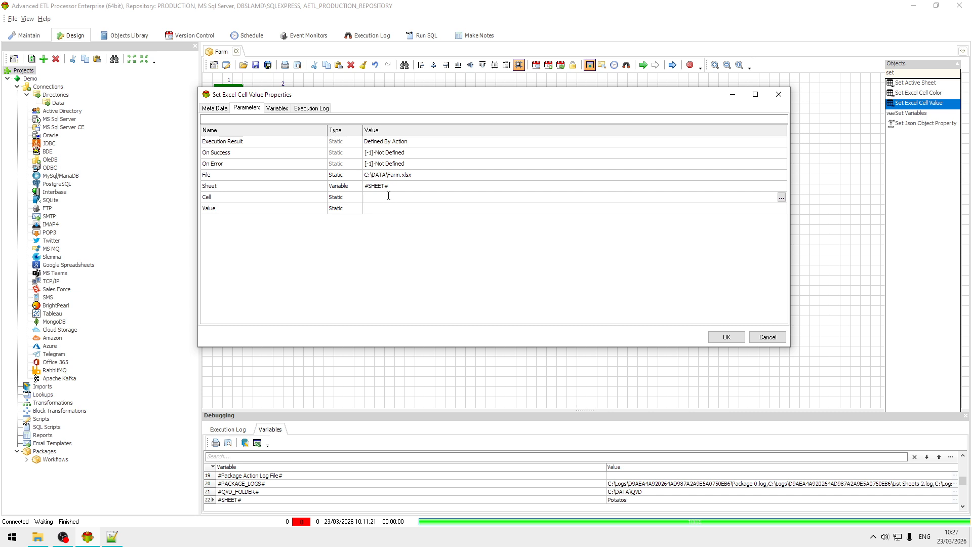
type("A1")
left_click(401, 211)
type("Happy Dog Farm")
left_click(722, 342)
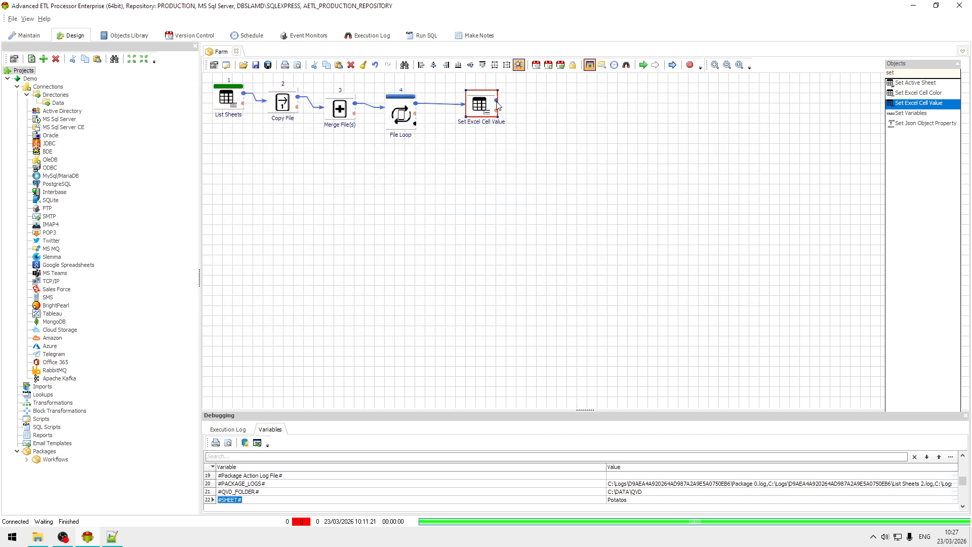
Step: Connect the blue output of Set Excel Cell Value back to File Loop and run the whole Farm package
left_click_drag(496, 101, 398, 114)
left_click(644, 65)
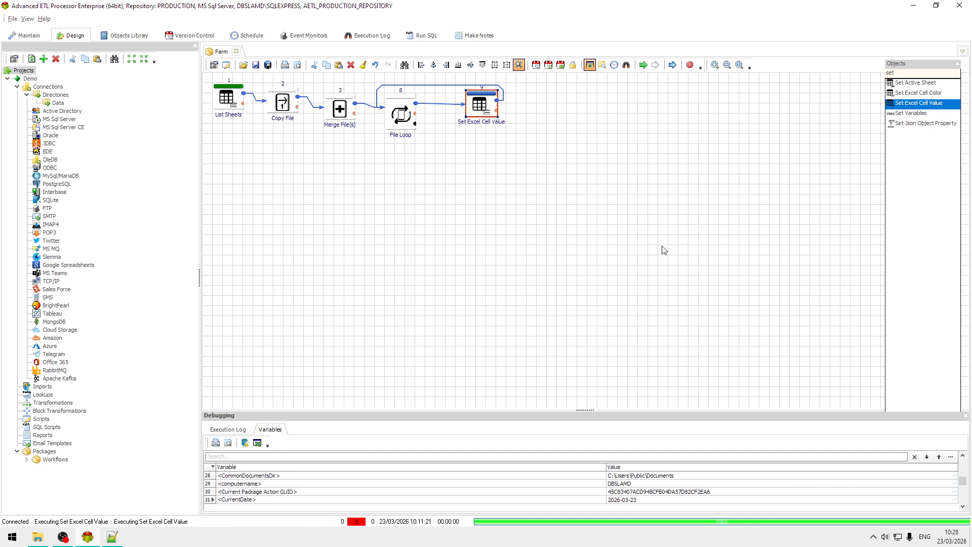
Step: Open Farm.xlsx from C:\DATA in Excel and check cell A1 and the data on the Potatos, Carrots and Bananas sheets
left_click(34, 539)
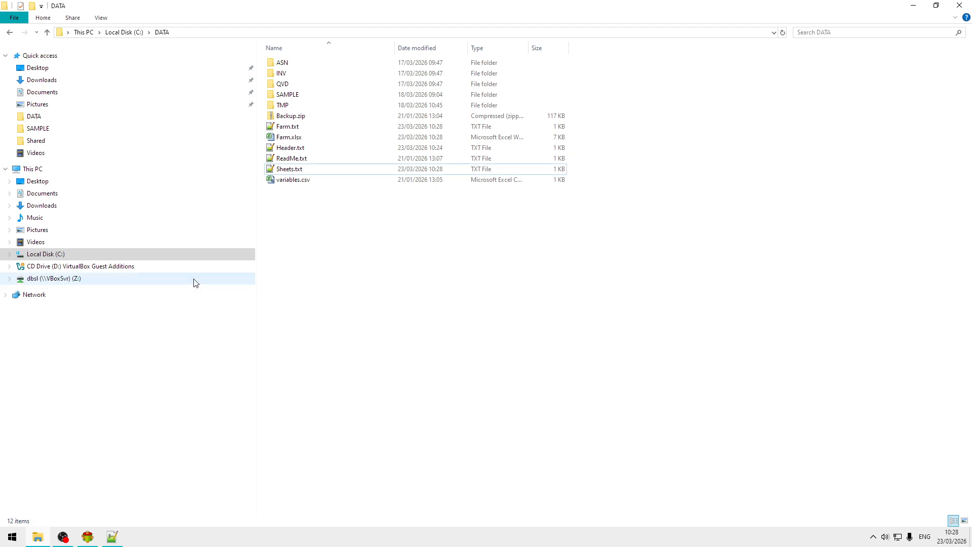
left_click(298, 140)
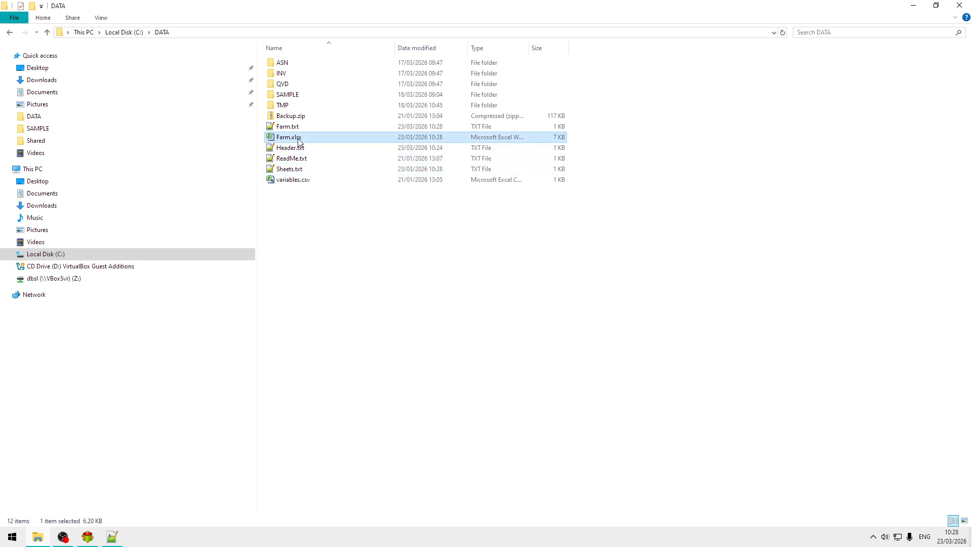
double_click(298, 140)
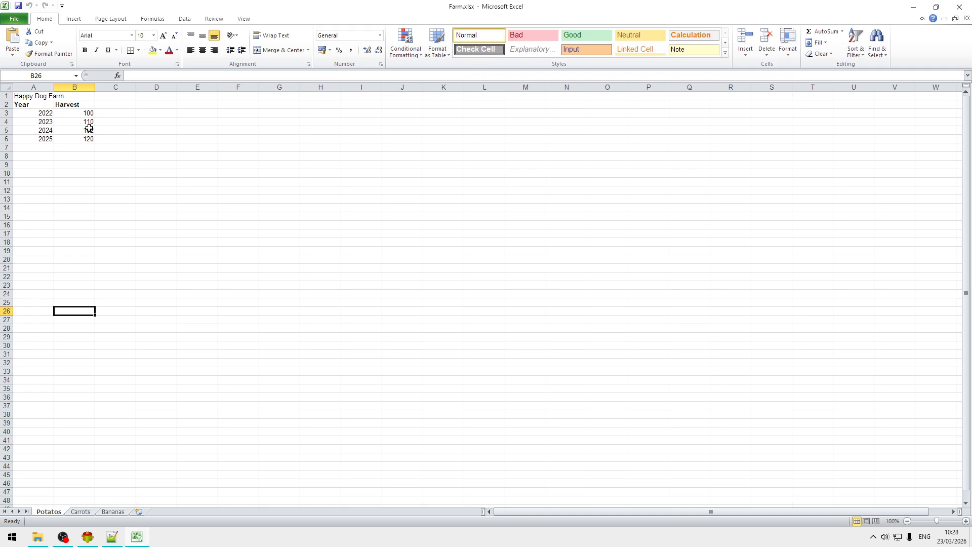
left_click(23, 93)
left_click(35, 105)
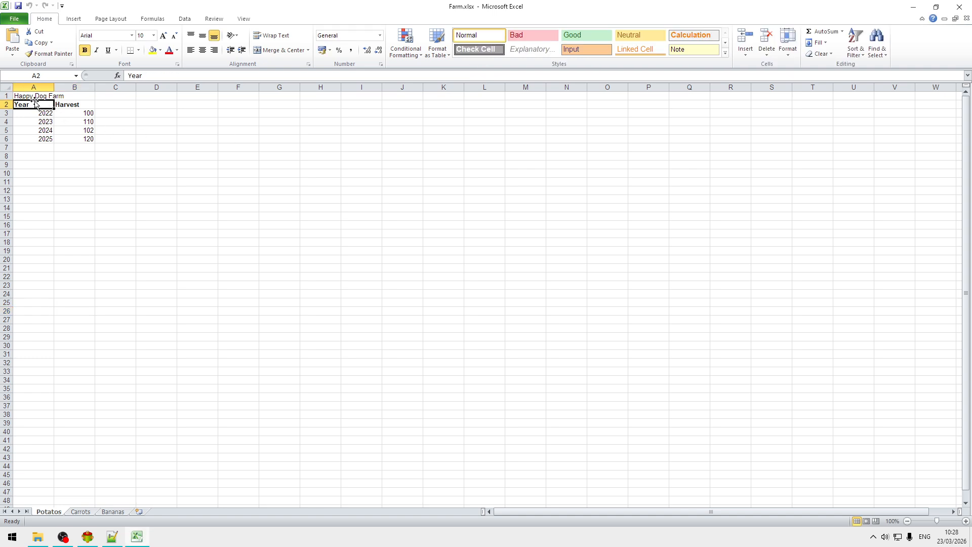
left_click(36, 96)
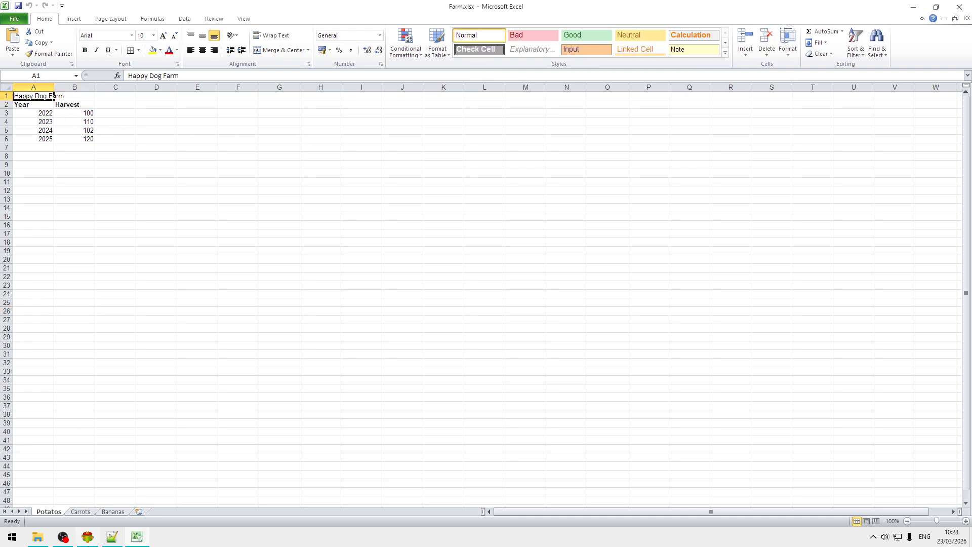
left_click(89, 515)
left_click(116, 517)
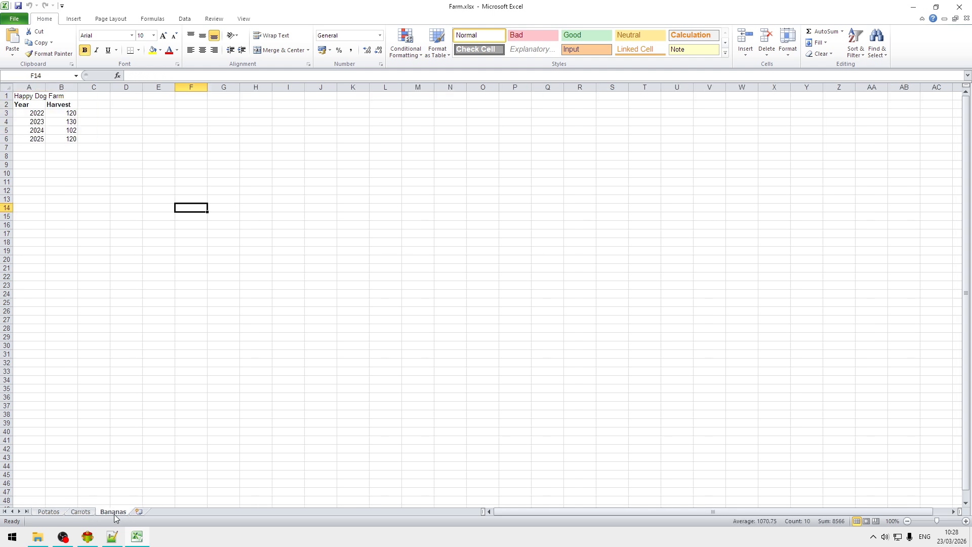
left_click(47, 515)
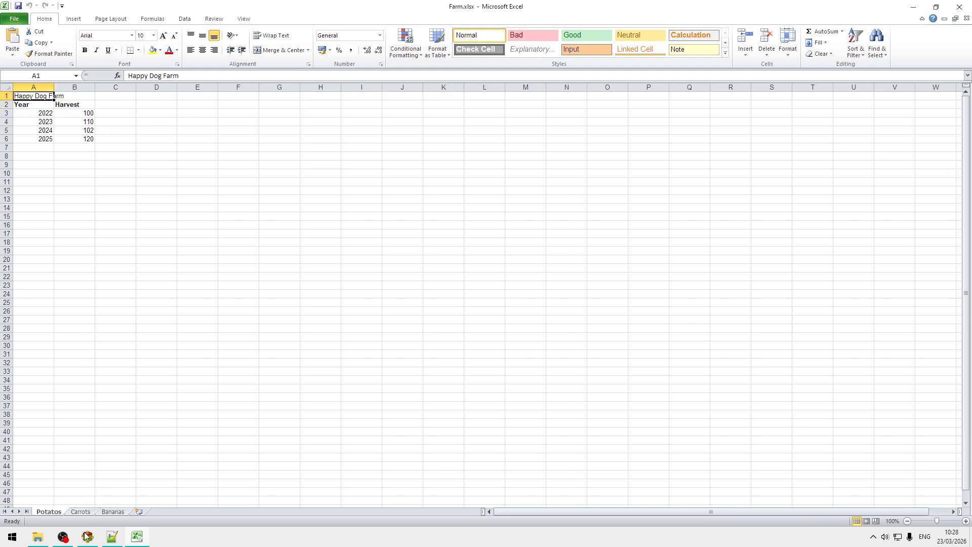
Step: Switch back to the Farm package in Advanced ETL Processor
left_click(88, 537)
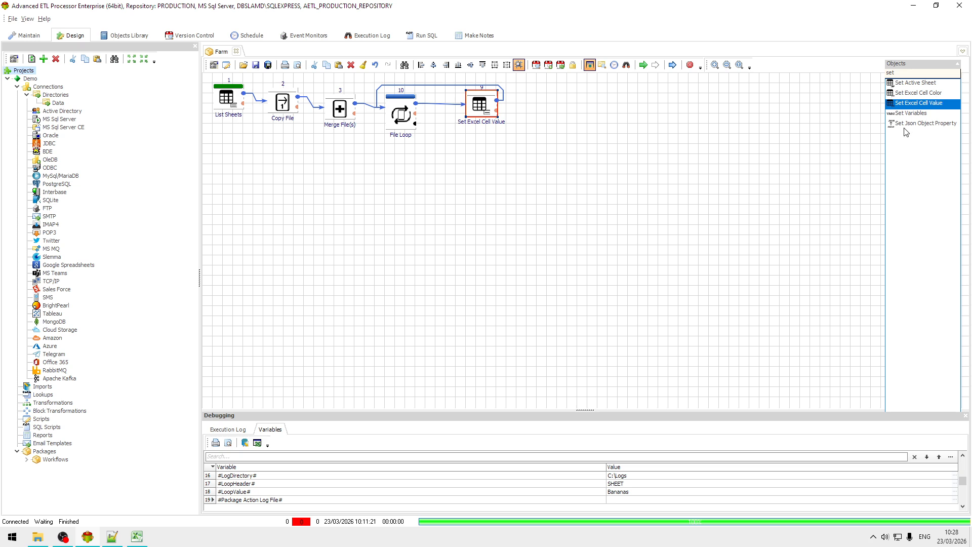
left_click(187, 538)
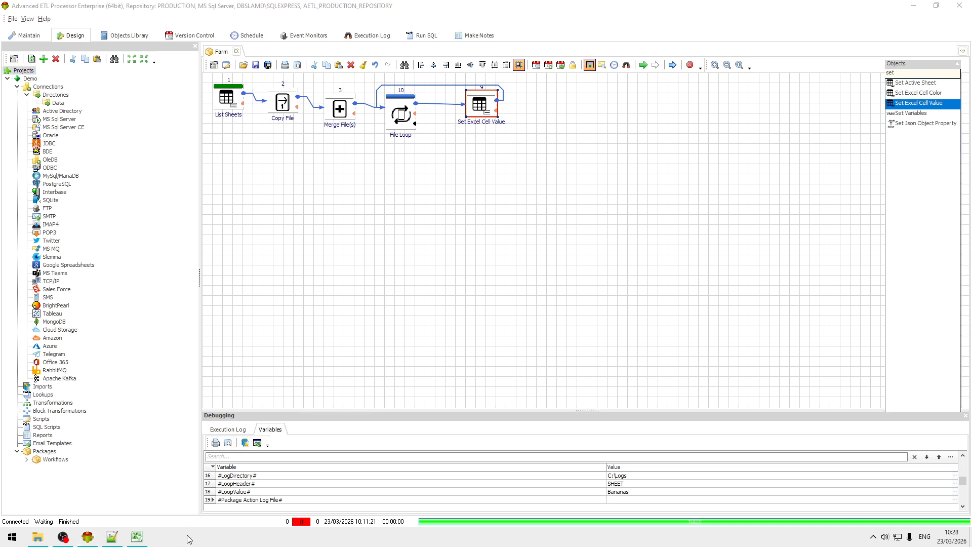